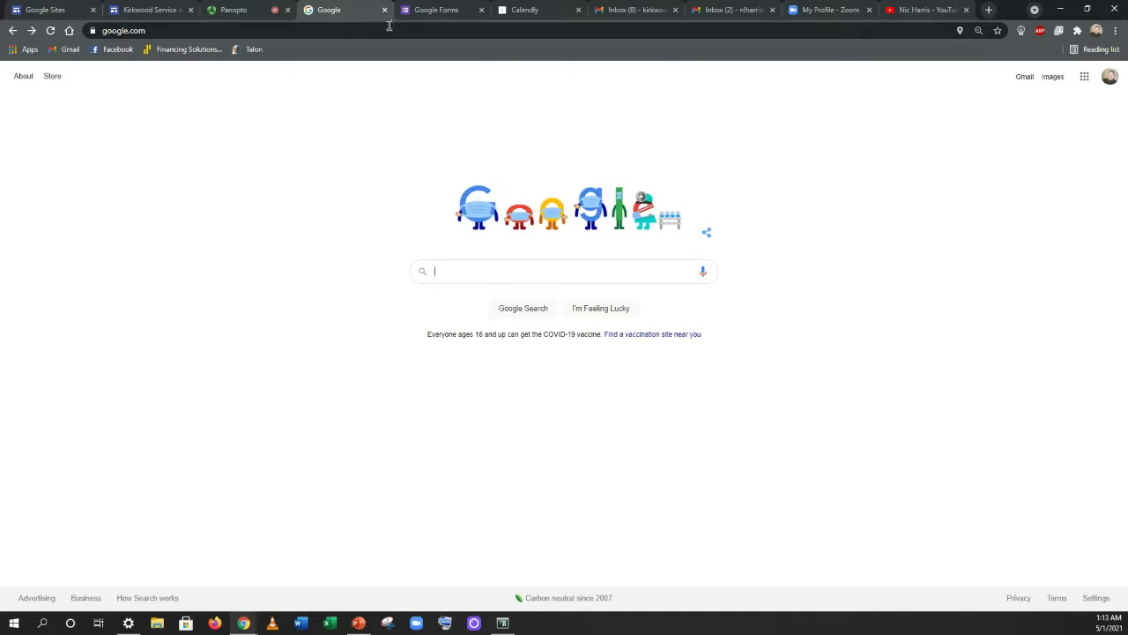
Step: Load the Kirkwood Service Association Google Sites address in place of google.com
{"action": "left_click", "coordinate": [189, 32]}
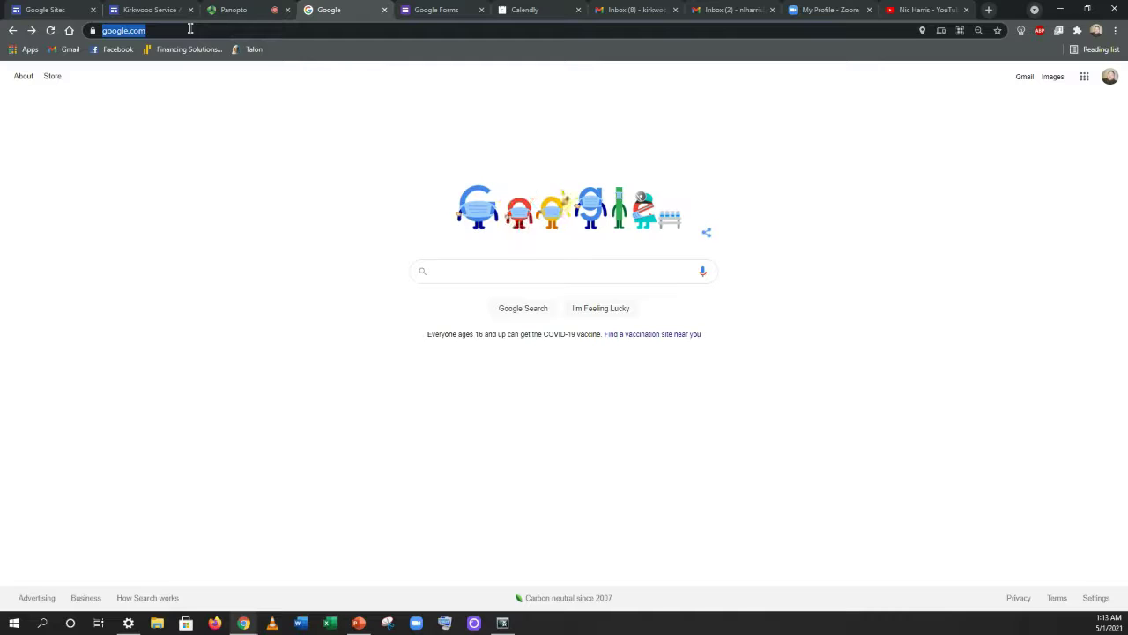
{"action": "right_click", "coordinate": [190, 29]}
{"action": "left_click", "coordinate": [280, 138]}
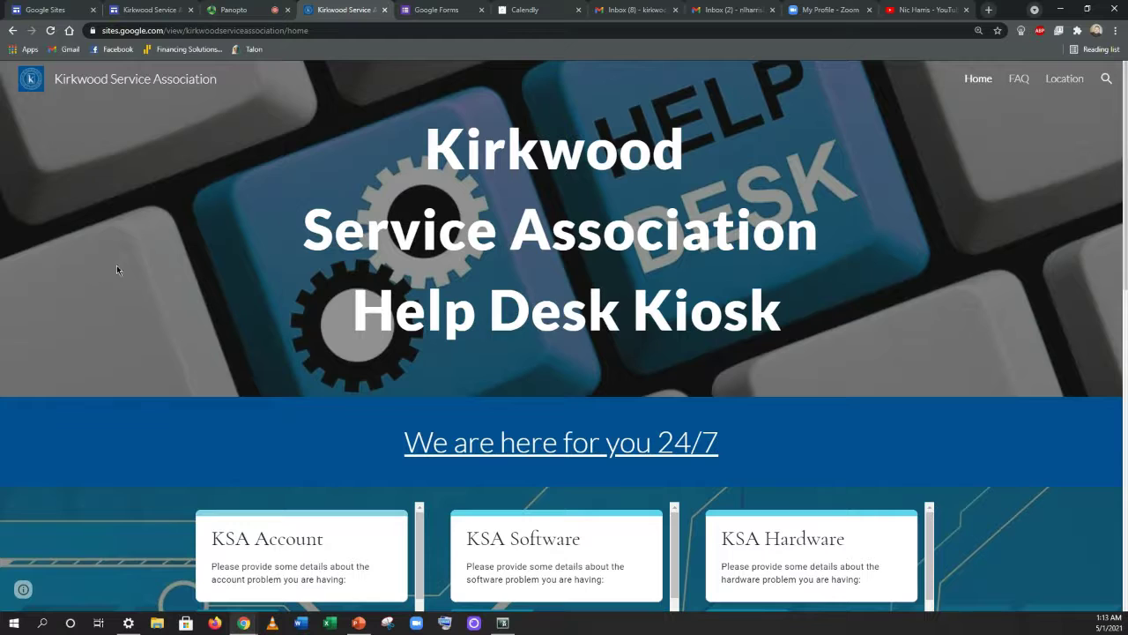
Step: Zoom the home page to 150% and browse the ticket cards, Zoom and Calendly sections
{"action": "scroll", "coordinate": [119, 270], "scroll_direction": "down", "scroll_amount": 2}
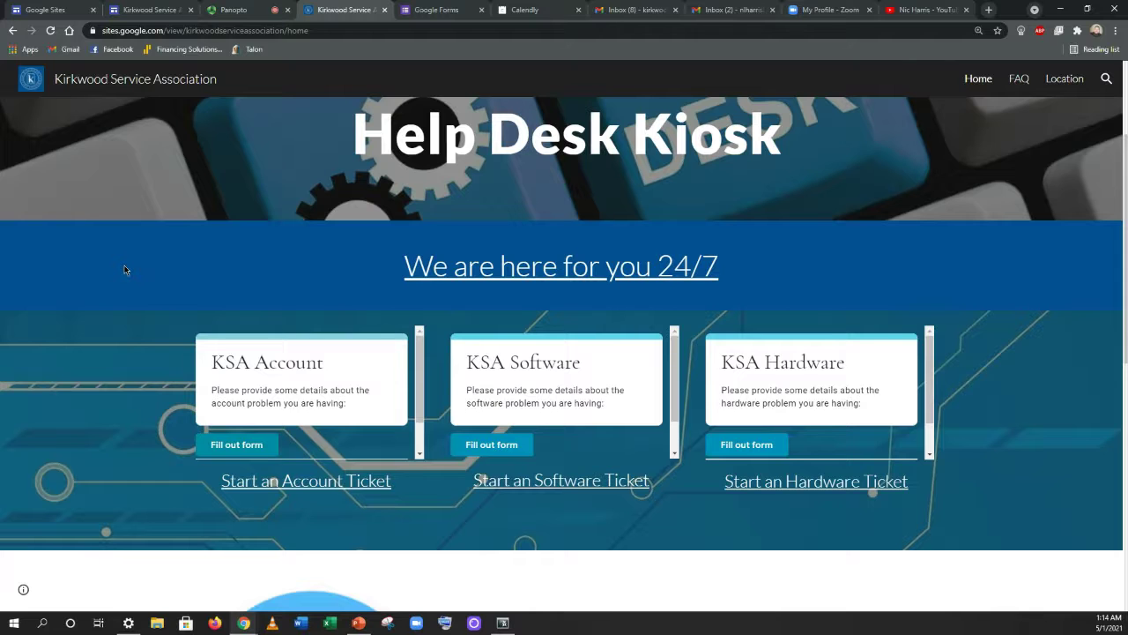
{"action": "key", "text": "ctrl+plus"}
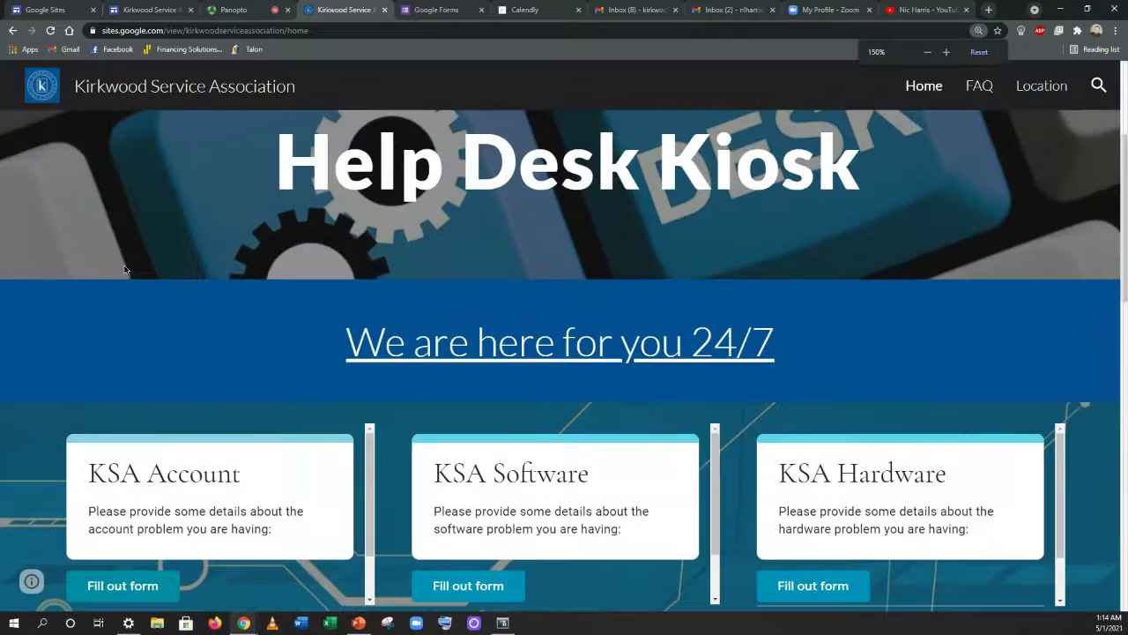
{"action": "scroll", "coordinate": [239, 272], "scroll_direction": "down", "scroll_amount": 3}
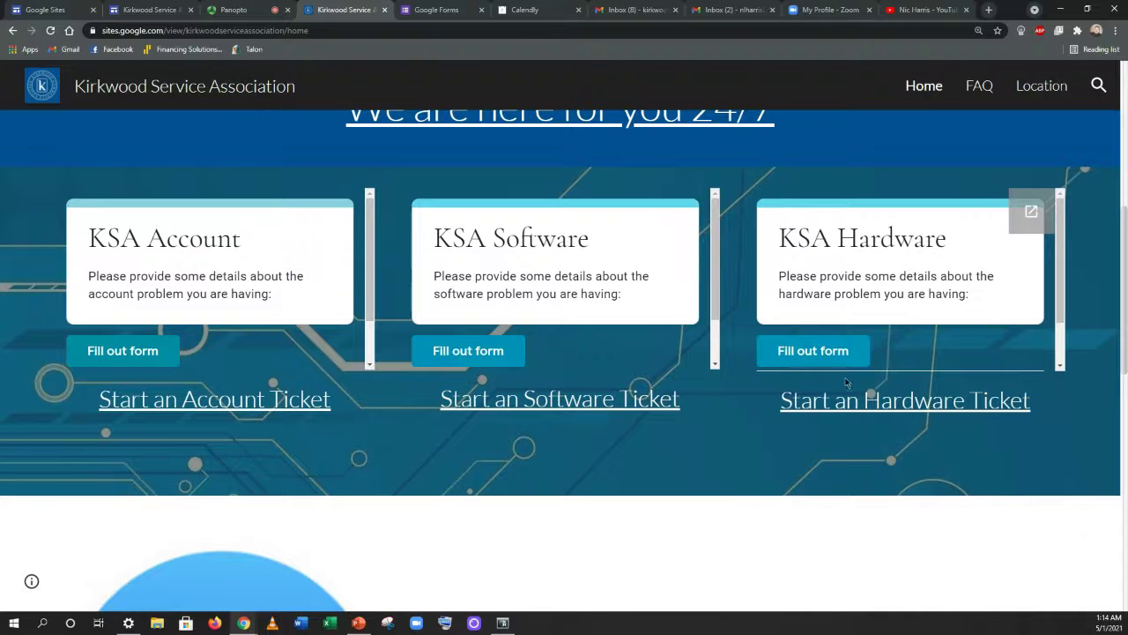
{"action": "scroll", "coordinate": [553, 382], "scroll_direction": "down", "scroll_amount": 5}
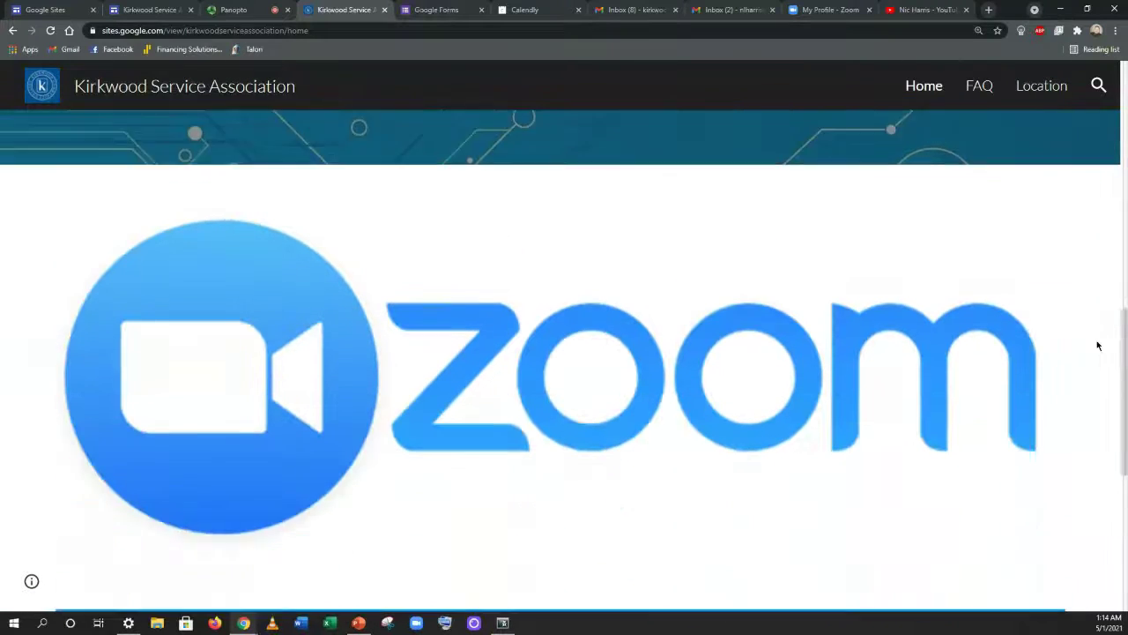
{"action": "scroll", "coordinate": [1123, 323], "scroll_direction": "down", "scroll_amount": 3}
{"action": "scroll", "coordinate": [1123, 322], "scroll_direction": "up", "scroll_amount": 3}
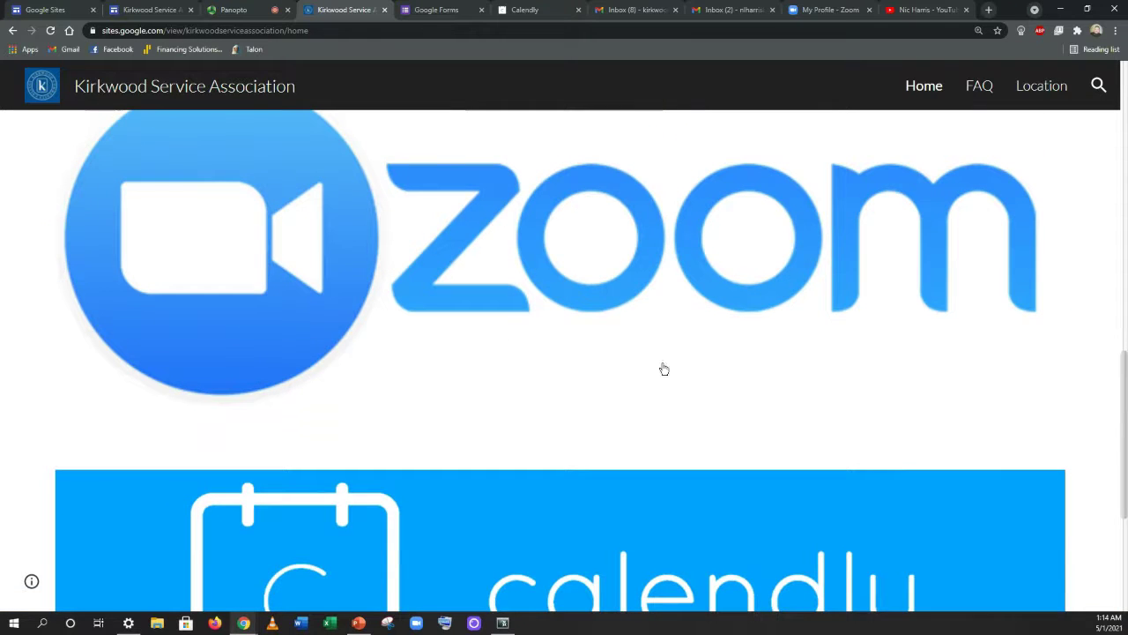
{"action": "scroll", "coordinate": [1014, 415], "scroll_direction": "down", "scroll_amount": 3}
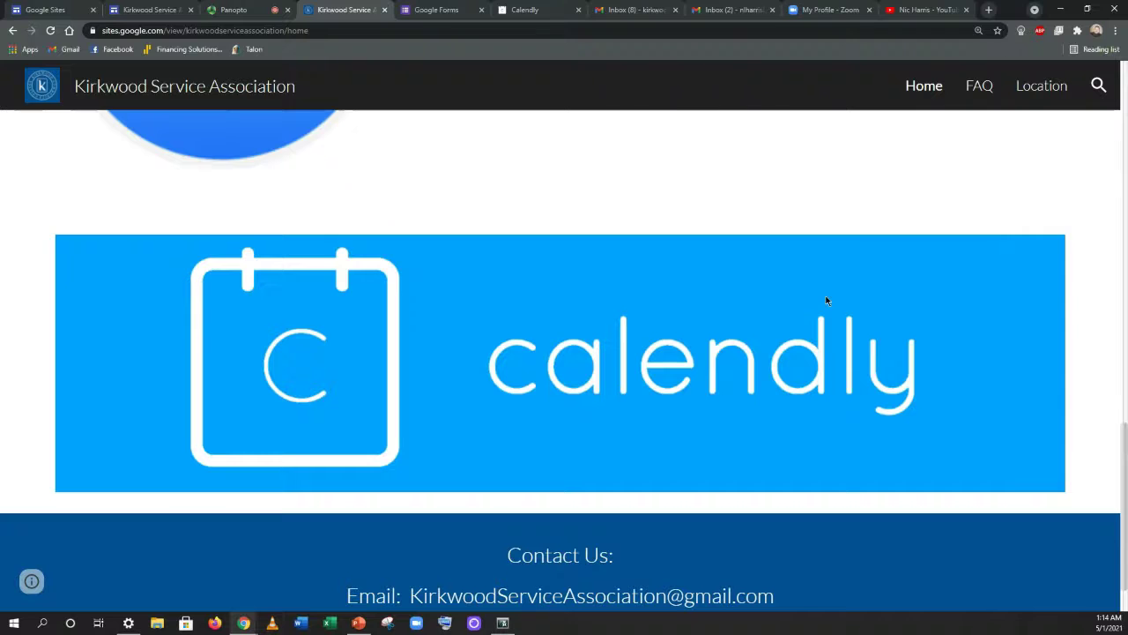
{"action": "scroll", "coordinate": [826, 301], "scroll_direction": "up", "scroll_amount": 5}
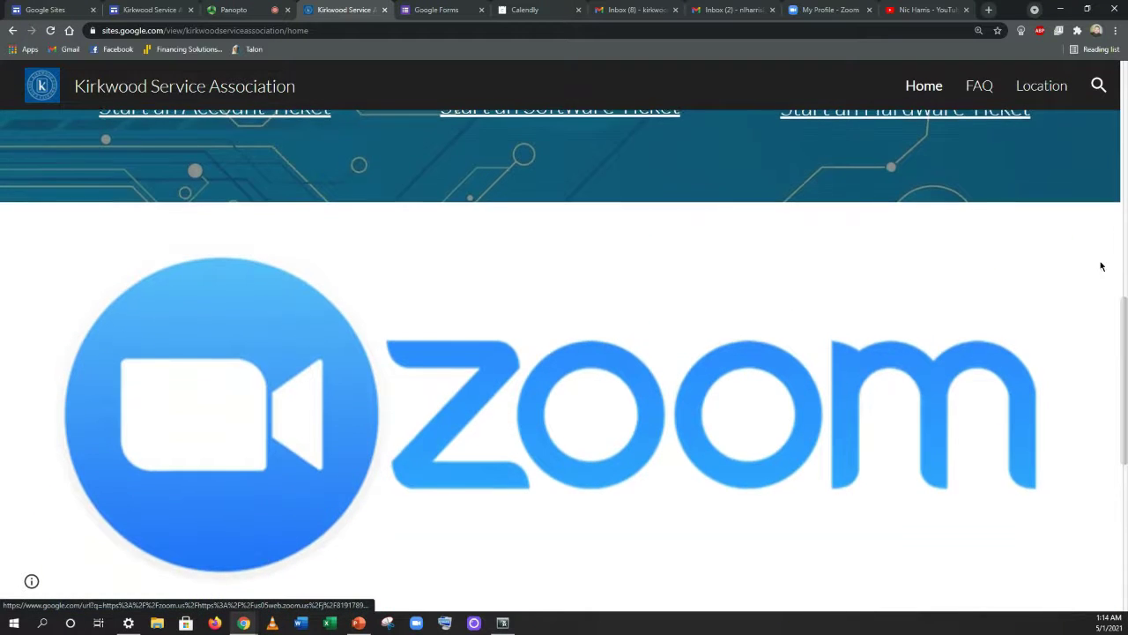
{"action": "scroll", "coordinate": [1100, 265], "scroll_direction": "up", "scroll_amount": 8}
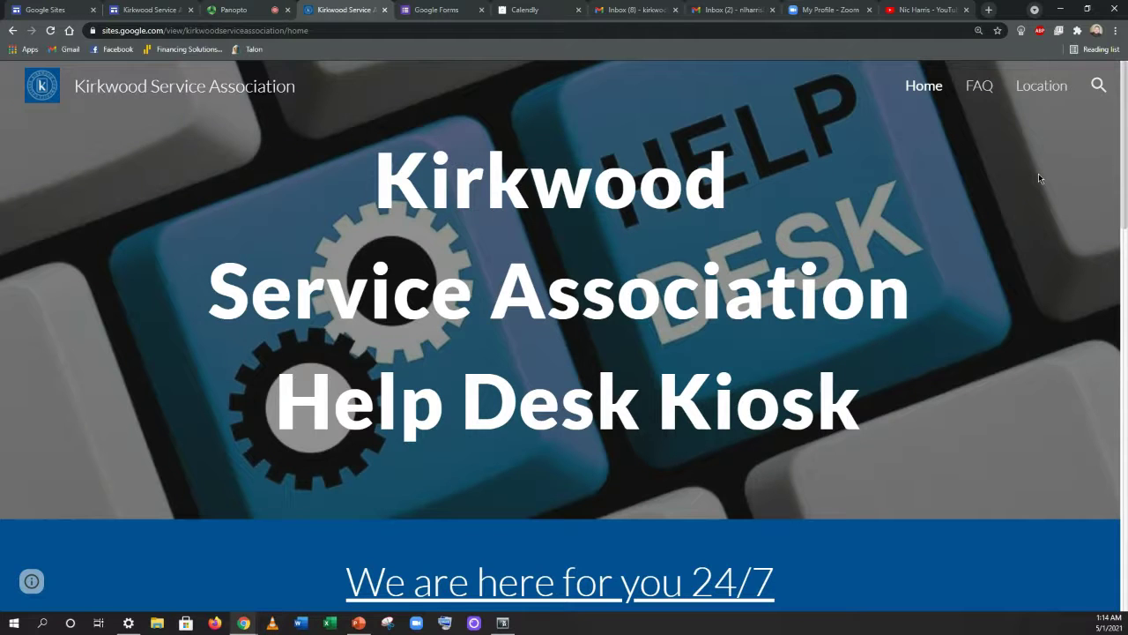
Step: Go to the FAQ page at 125% zoom and browse the hardware, software and account issues
{"action": "left_click", "coordinate": [987, 90]}
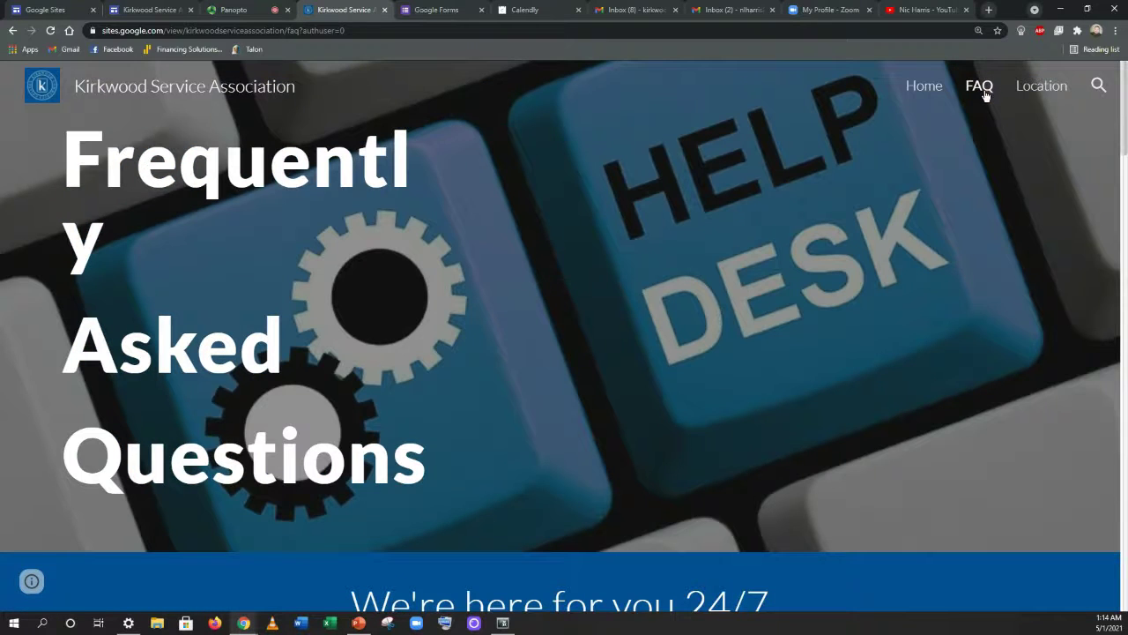
{"action": "key", "text": "ctrl+minus"}
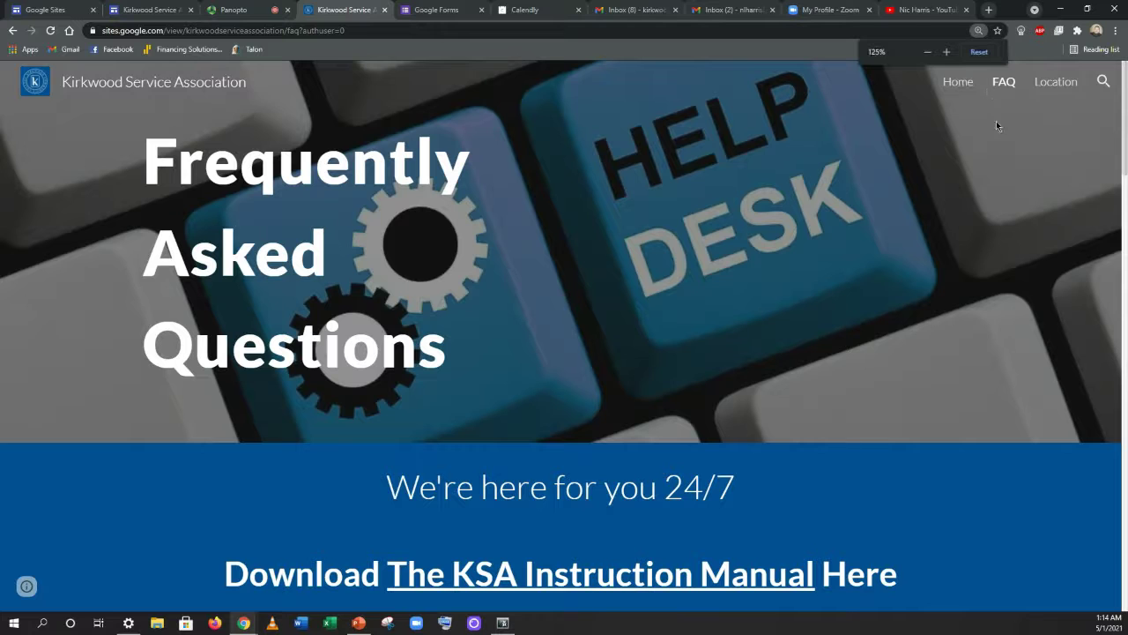
{"action": "scroll", "coordinate": [1005, 174], "scroll_direction": "down", "scroll_amount": 5}
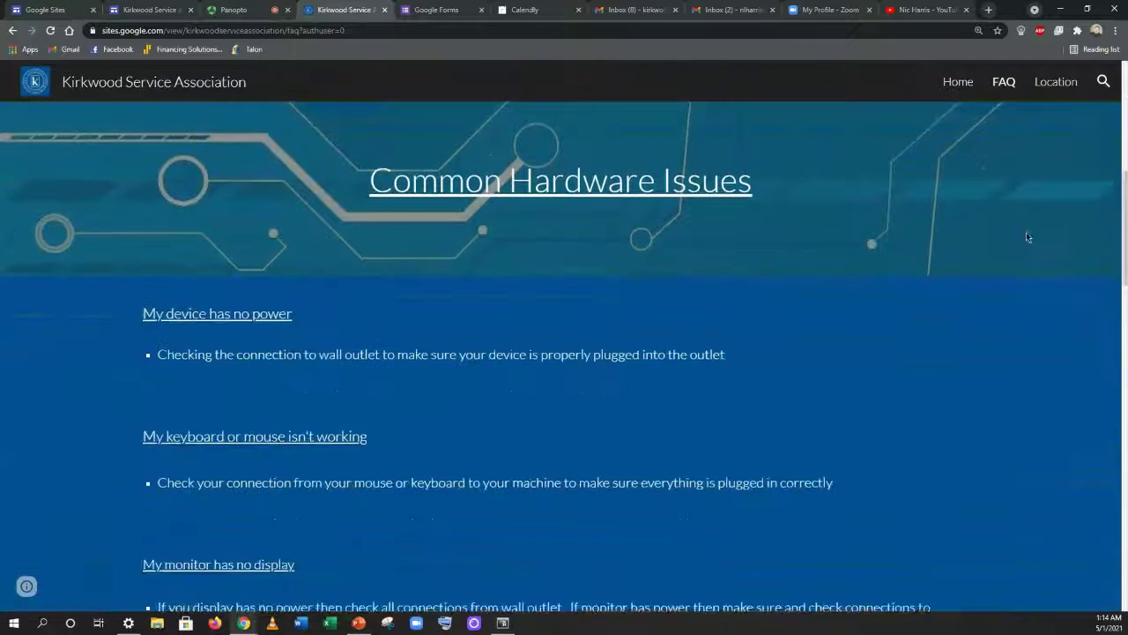
{"action": "scroll", "coordinate": [1028, 237], "scroll_direction": "down", "scroll_amount": 1}
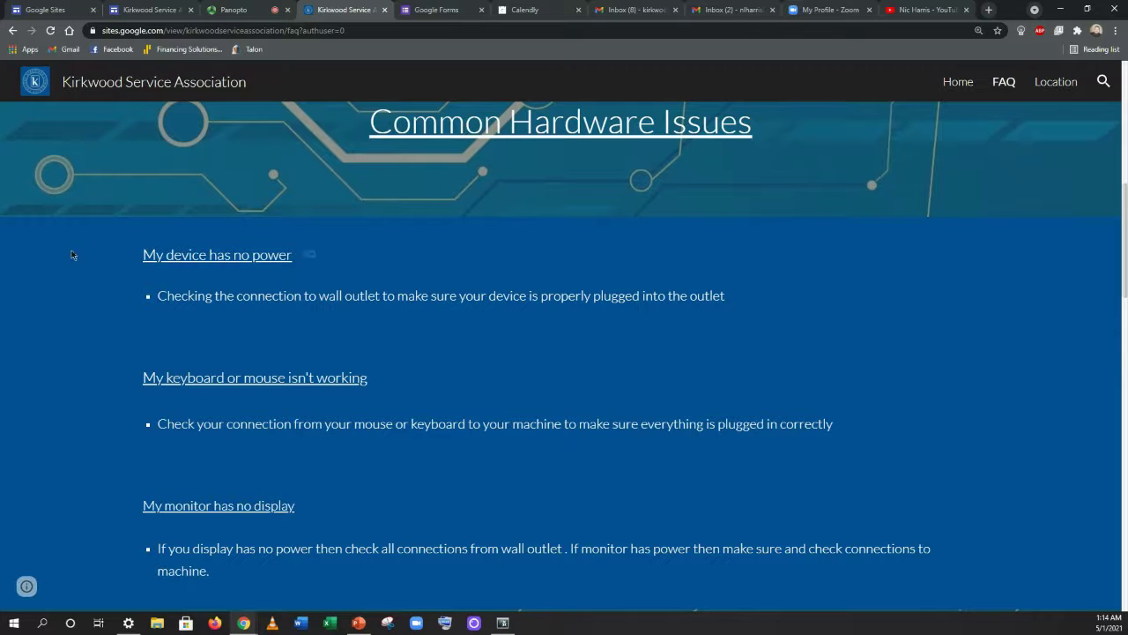
{"action": "scroll", "coordinate": [571, 319], "scroll_direction": "down", "scroll_amount": 2}
{"action": "scroll", "coordinate": [599, 319], "scroll_direction": "down", "scroll_amount": 5}
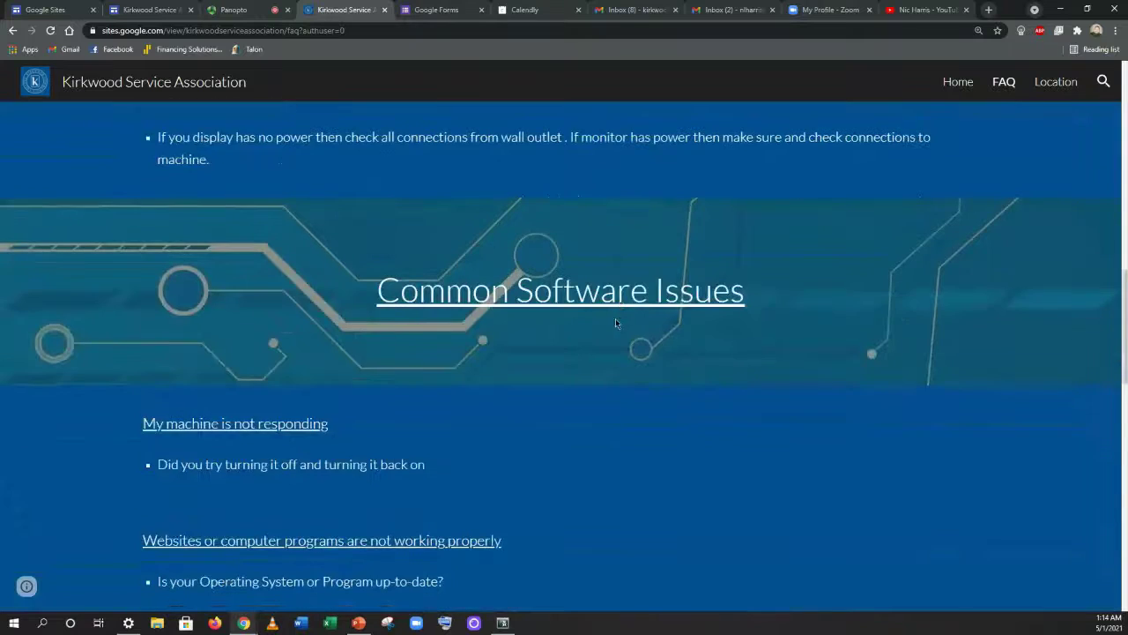
{"action": "scroll", "coordinate": [723, 302], "scroll_direction": "down", "scroll_amount": 6}
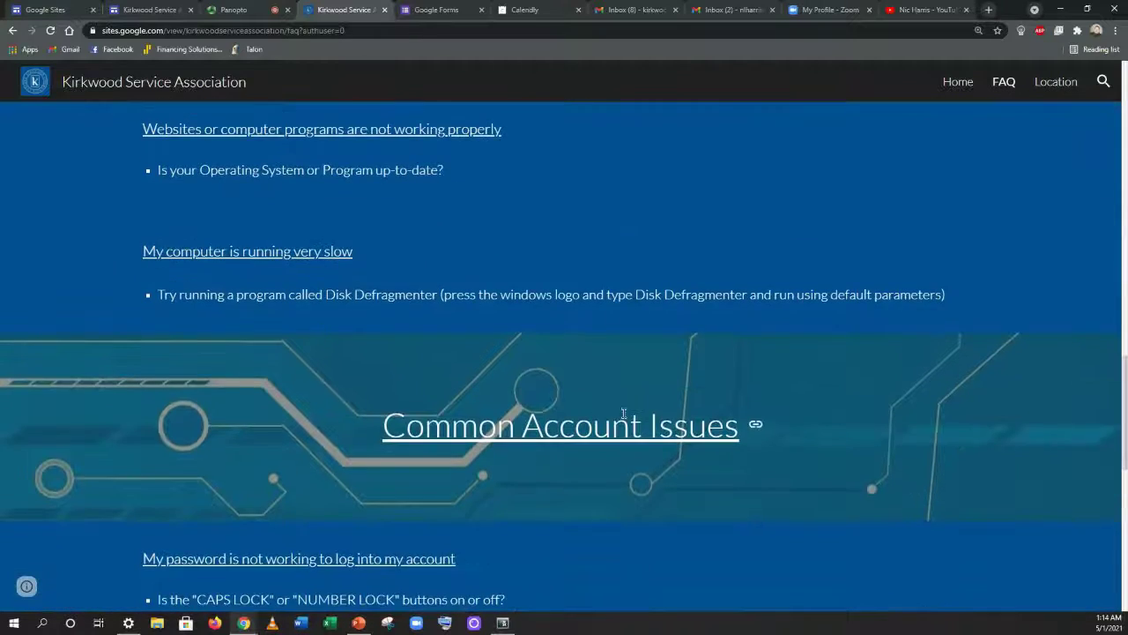
{"action": "scroll", "coordinate": [841, 365], "scroll_direction": "up", "scroll_amount": 12}
{"action": "scroll", "coordinate": [822, 349], "scroll_direction": "up", "scroll_amount": 2}
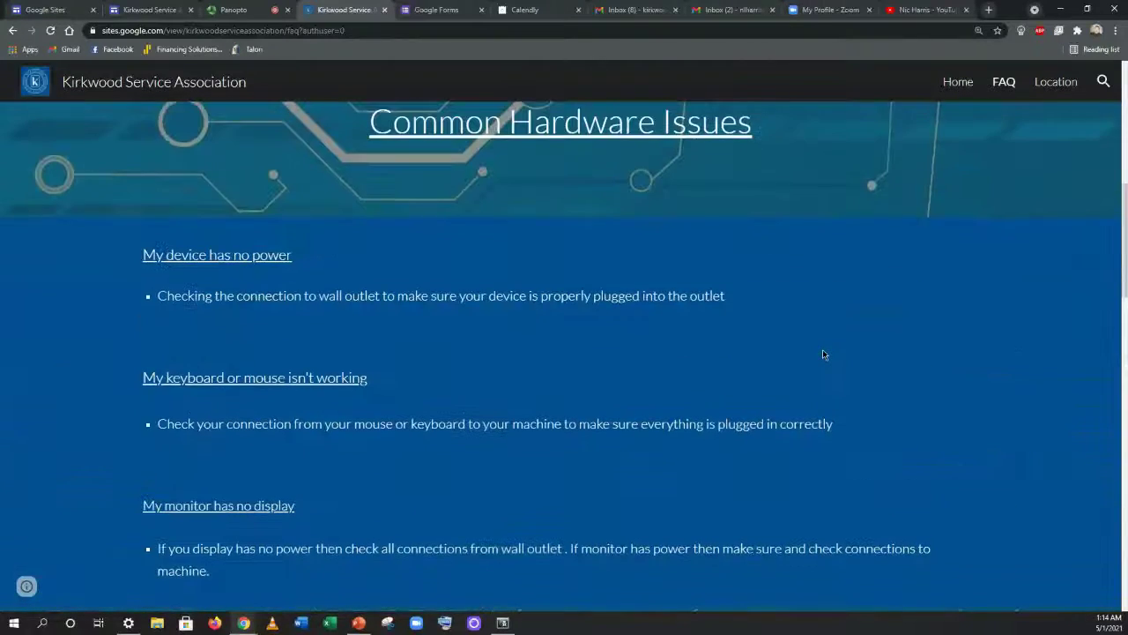
{"action": "scroll", "coordinate": [822, 349], "scroll_direction": "down", "scroll_amount": 1}
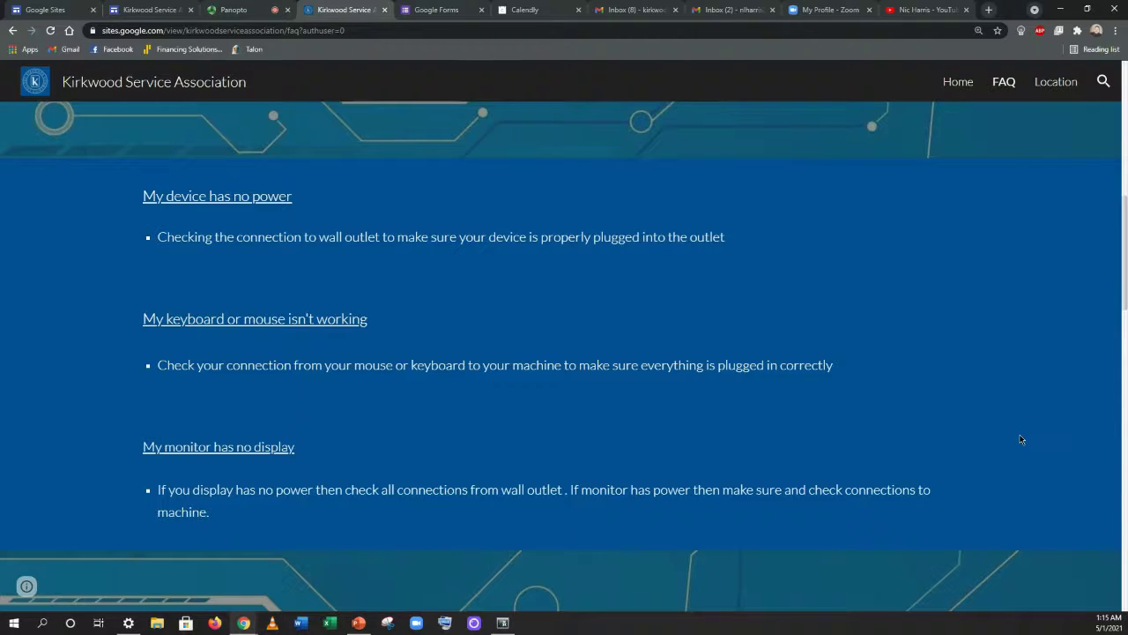
Step: Scroll the FAQ page and follow 'The KSA Instruction Manual' link into a new tab
{"action": "scroll", "coordinate": [1015, 440], "scroll_direction": "up", "scroll_amount": 1}
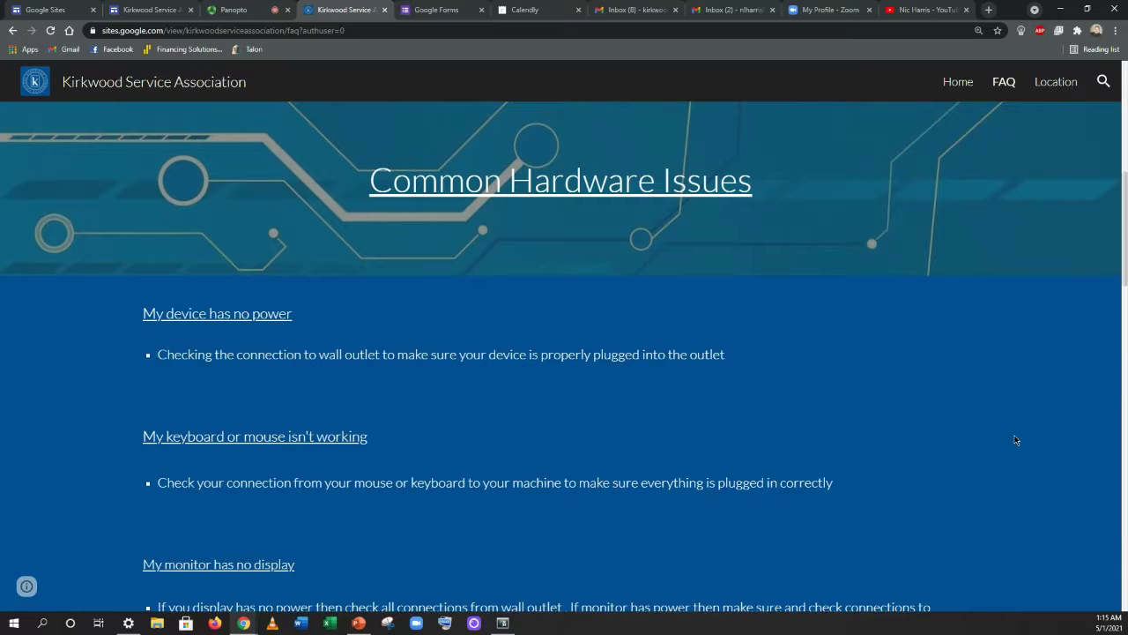
{"action": "scroll", "coordinate": [1016, 441], "scroll_direction": "down", "scroll_amount": 5}
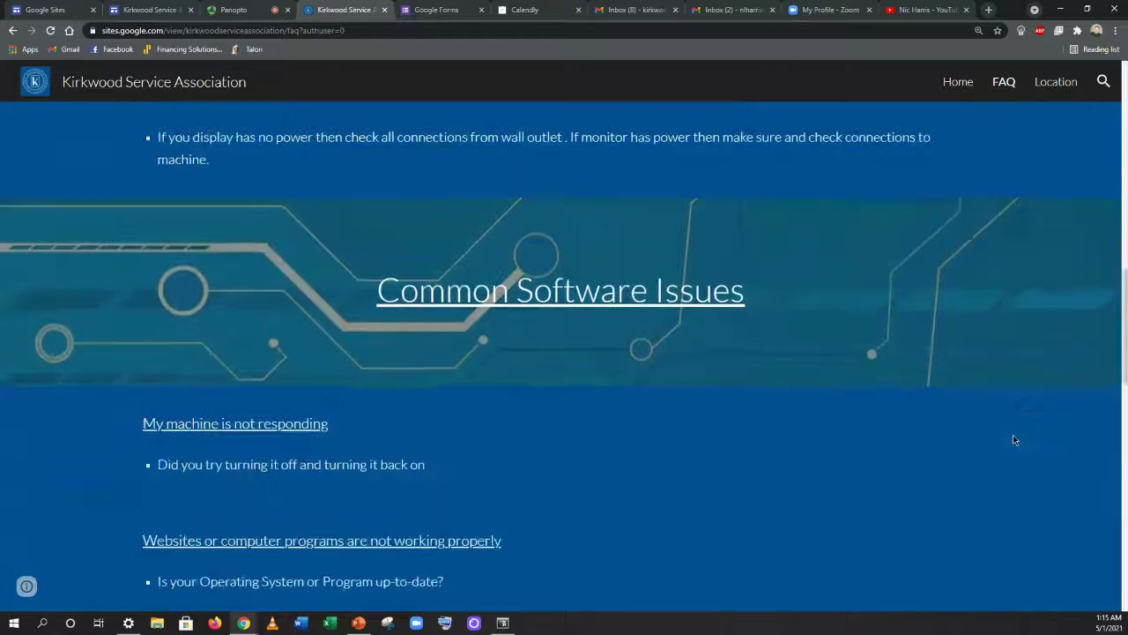
{"action": "scroll", "coordinate": [1013, 439], "scroll_direction": "down", "scroll_amount": 1}
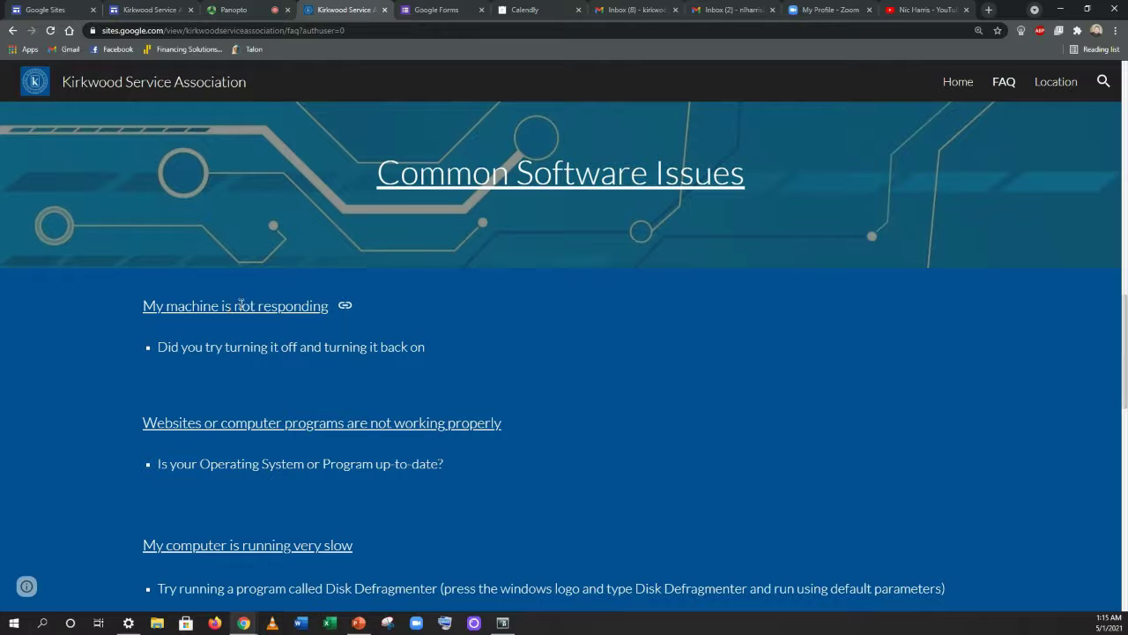
{"action": "scroll", "coordinate": [656, 347], "scroll_direction": "down", "scroll_amount": 1}
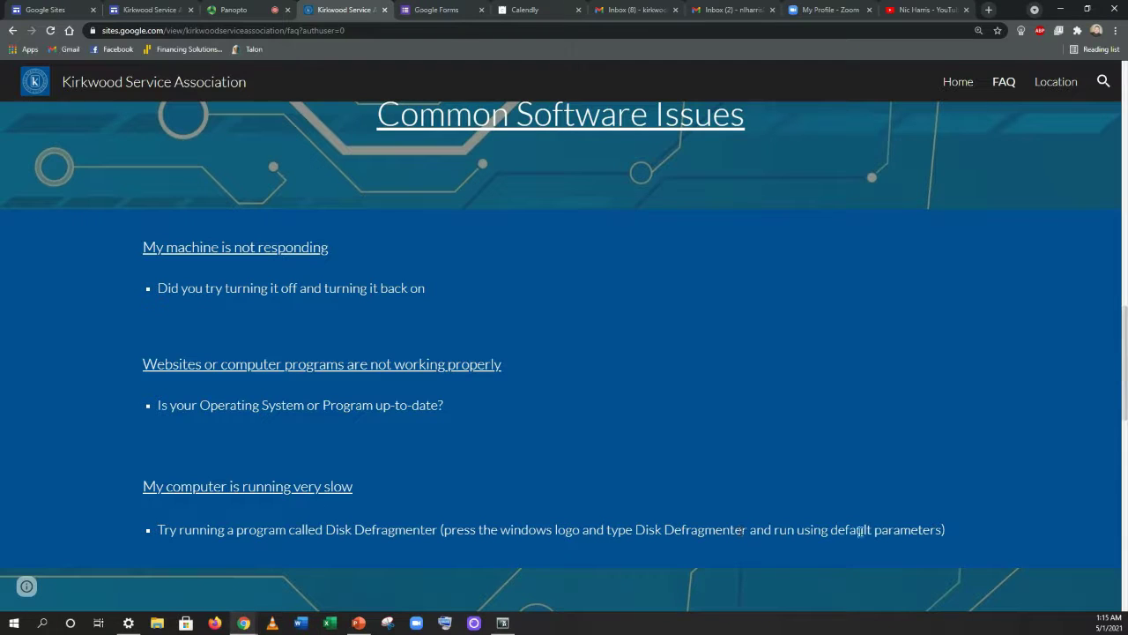
{"action": "scroll", "coordinate": [1039, 481], "scroll_direction": "down", "scroll_amount": 5}
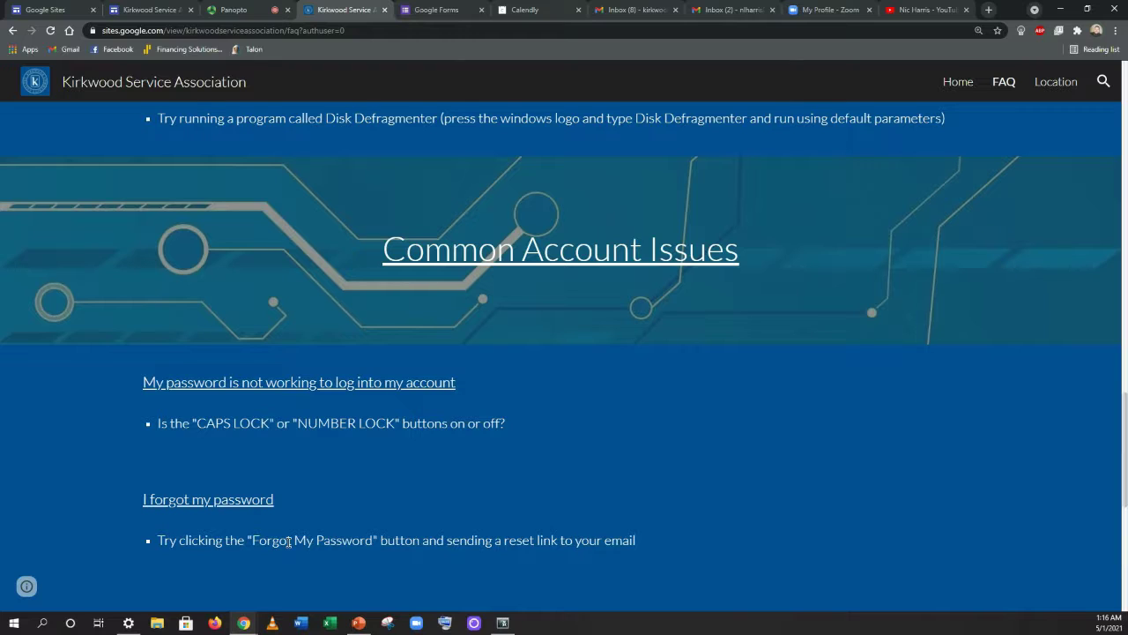
{"action": "scroll", "coordinate": [969, 502], "scroll_direction": "up", "scroll_amount": 8}
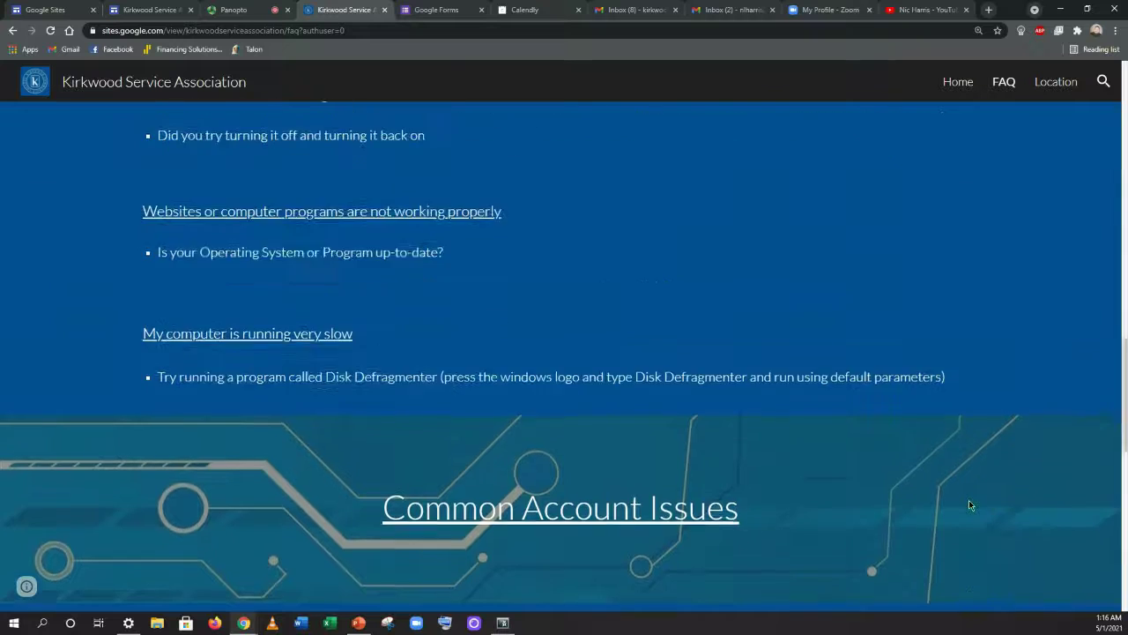
{"action": "scroll", "coordinate": [968, 504], "scroll_direction": "up", "scroll_amount": 3}
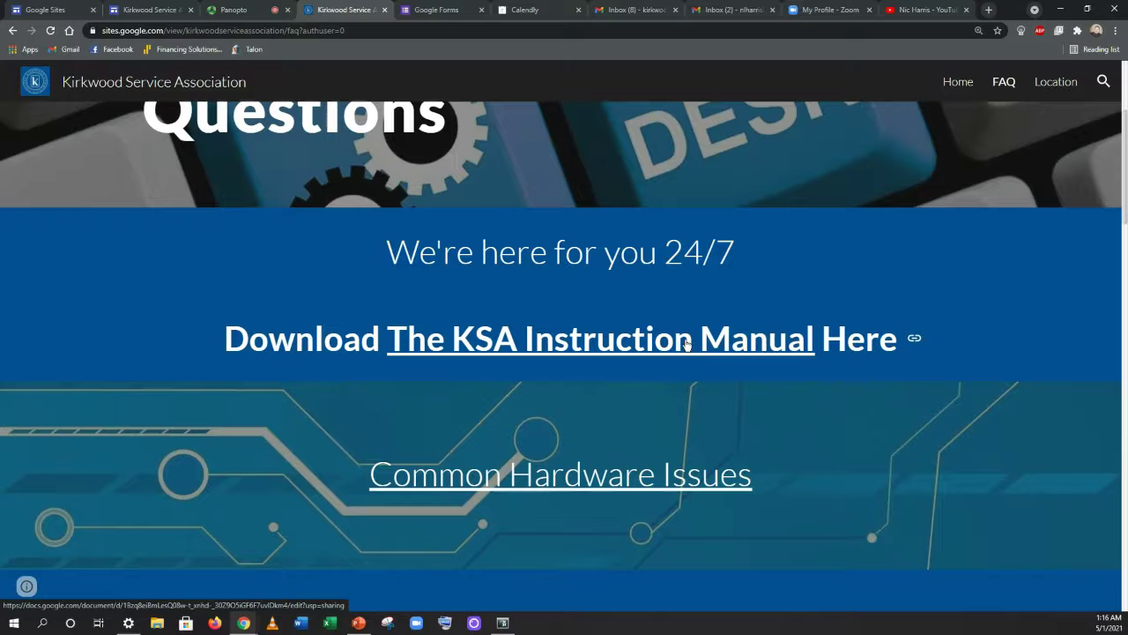
{"action": "left_click", "coordinate": [686, 344]}
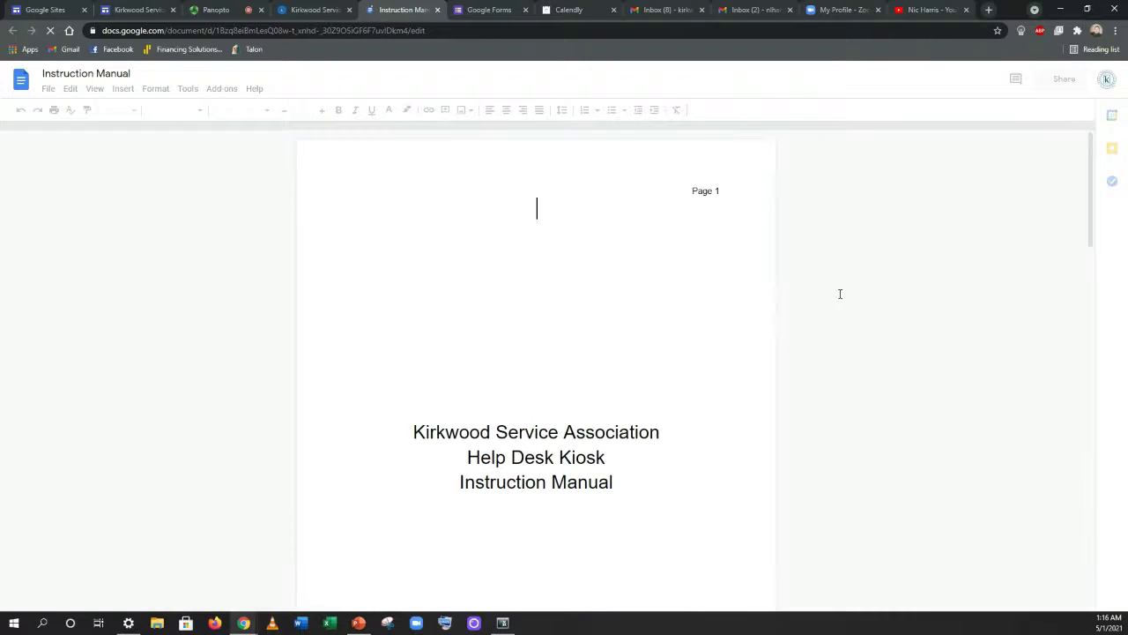
Step: Read through the Instruction Manual document to its last steps, then close its tab
{"action": "scroll", "coordinate": [838, 299], "scroll_direction": "down", "scroll_amount": 7}
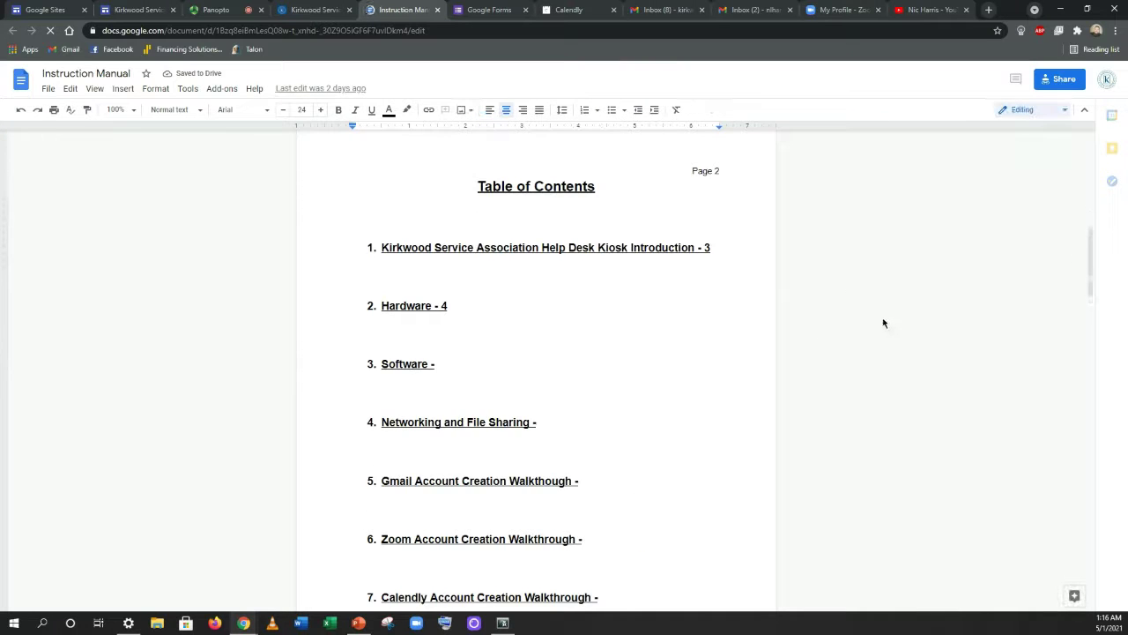
{"action": "scroll", "coordinate": [859, 313], "scroll_direction": "down", "scroll_amount": 1}
{"action": "scroll", "coordinate": [716, 283], "scroll_direction": "down", "scroll_amount": 8}
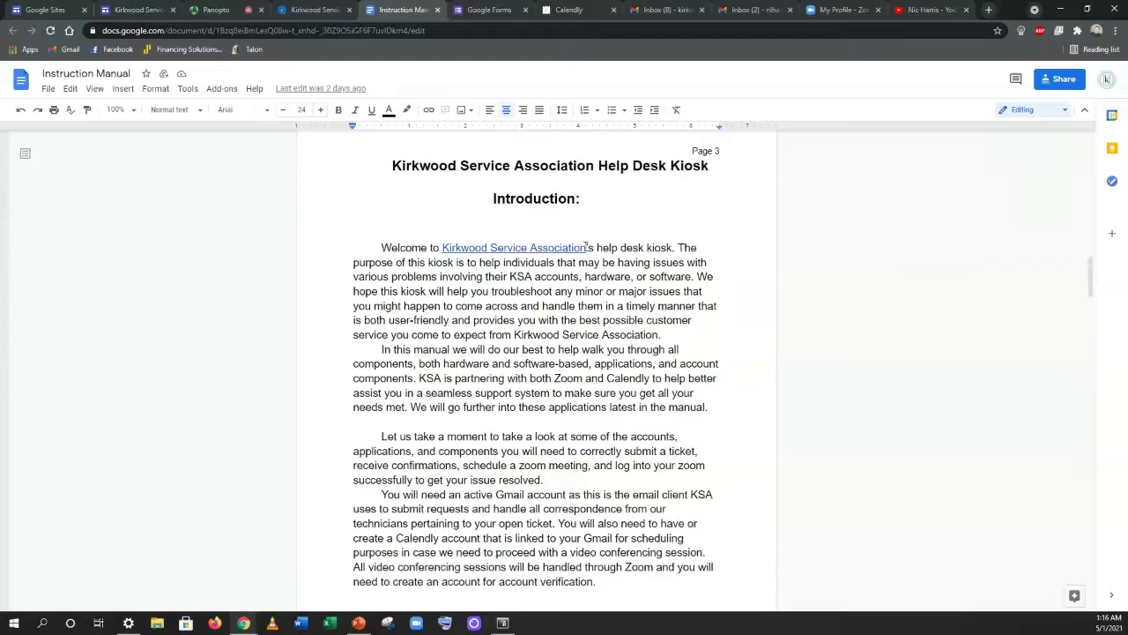
{"action": "scroll", "coordinate": [581, 236], "scroll_direction": "down", "scroll_amount": 2}
{"action": "scroll", "coordinate": [618, 289], "scroll_direction": "down", "scroll_amount": 7}
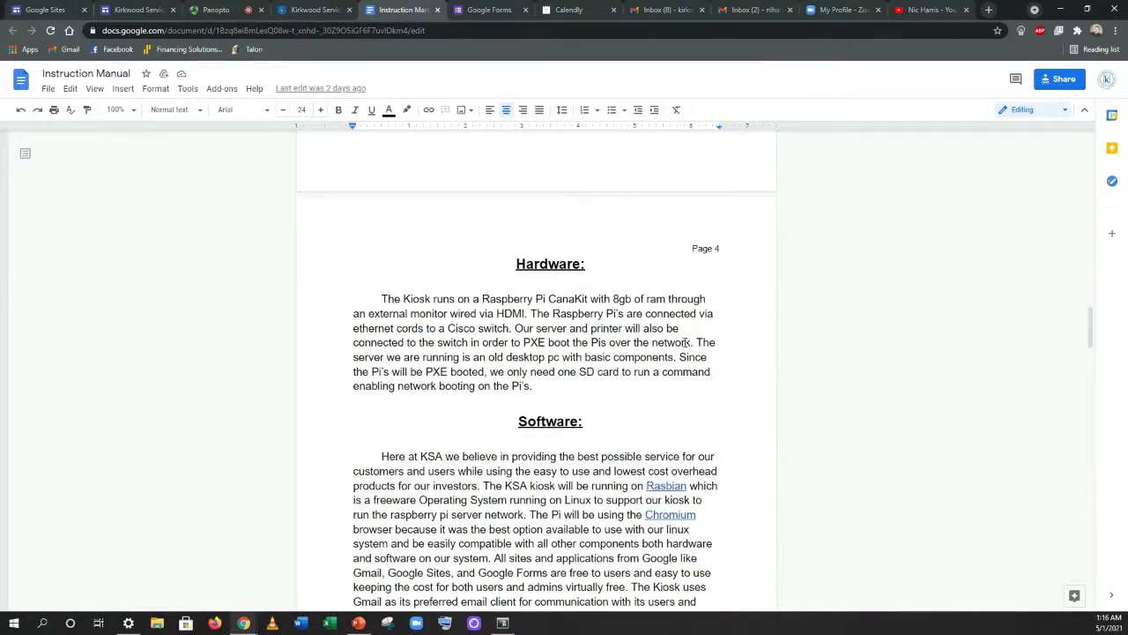
{"action": "scroll", "coordinate": [617, 353], "scroll_direction": "down", "scroll_amount": 3}
{"action": "scroll", "coordinate": [617, 351], "scroll_direction": "down", "scroll_amount": 2}
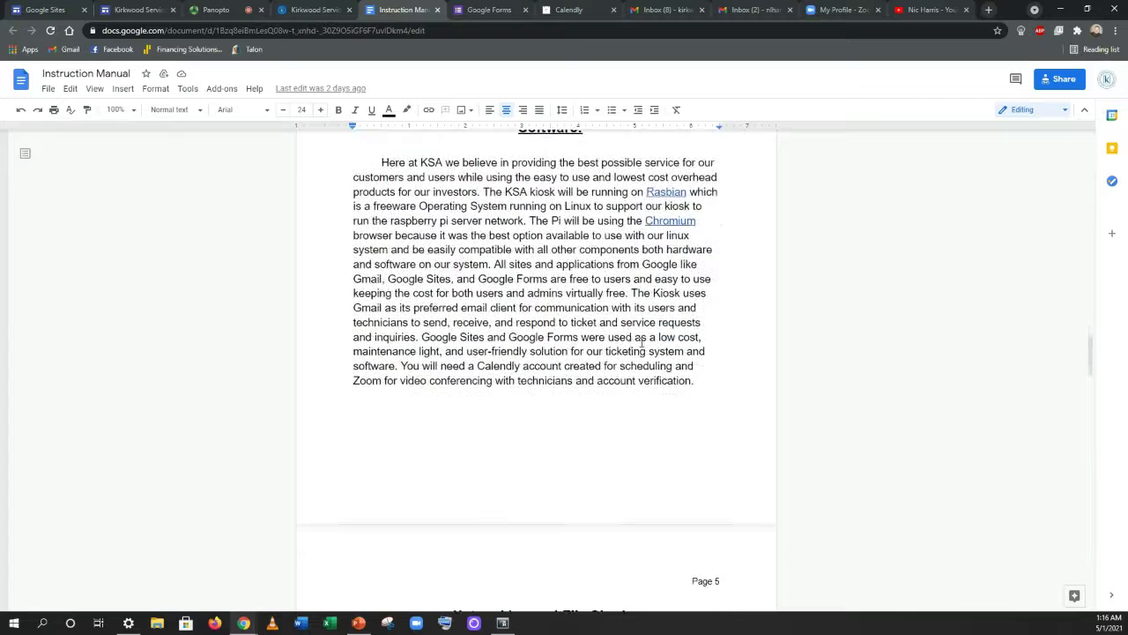
{"action": "scroll", "coordinate": [669, 335], "scroll_direction": "down", "scroll_amount": 6}
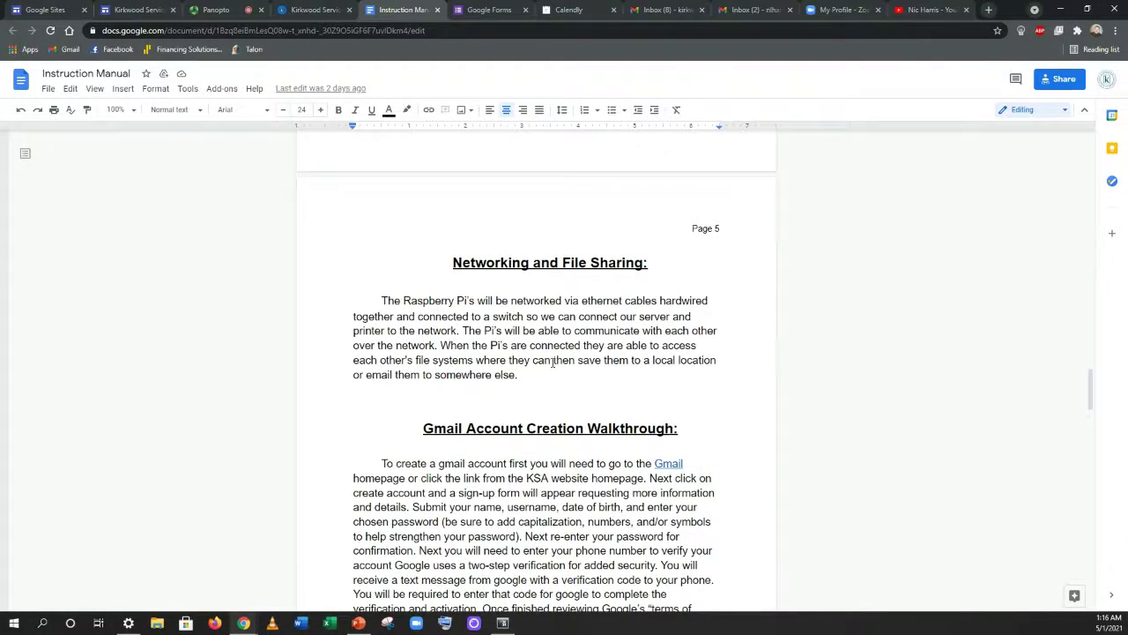
{"action": "scroll", "coordinate": [732, 342], "scroll_direction": "down", "scroll_amount": 2}
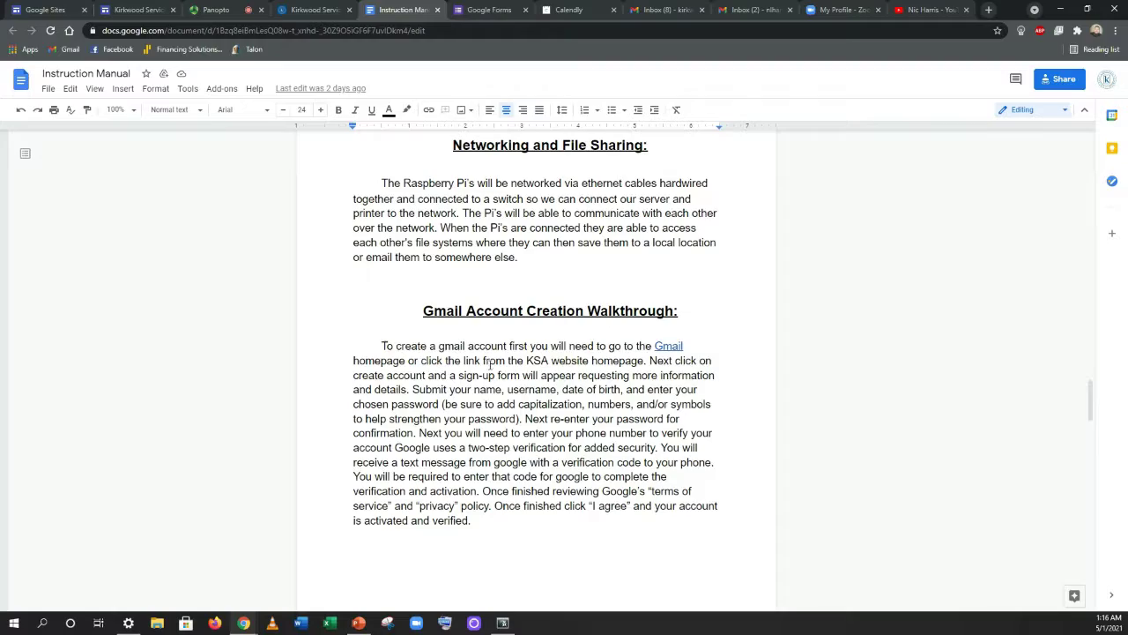
{"action": "scroll", "coordinate": [490, 364], "scroll_direction": "down", "scroll_amount": 10}
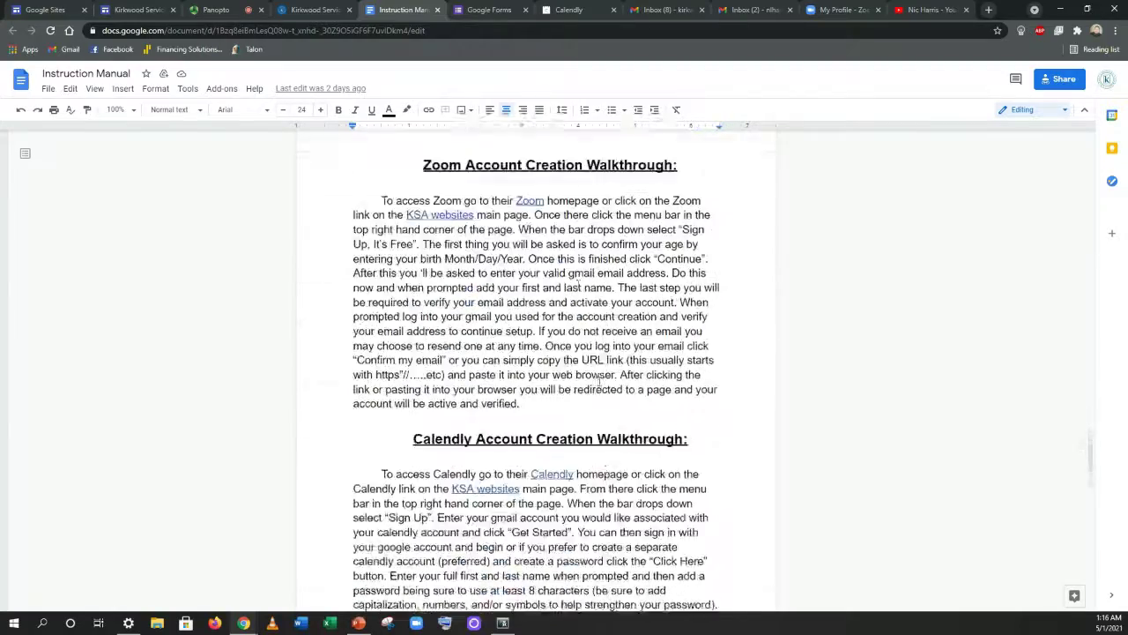
{"action": "scroll", "coordinate": [600, 381], "scroll_direction": "down", "scroll_amount": 10}
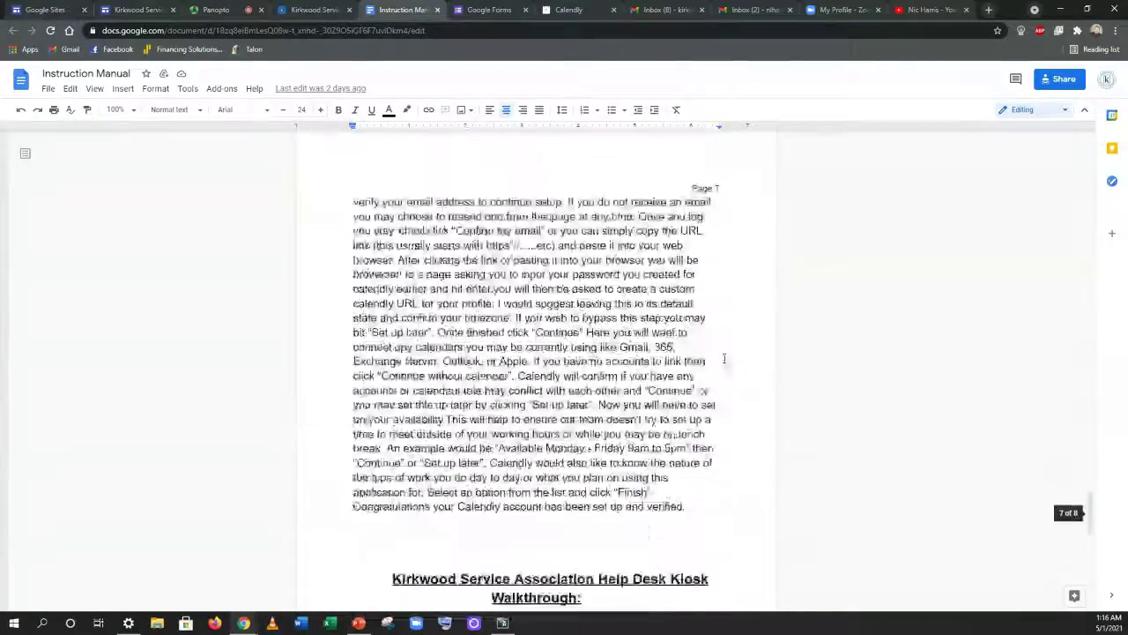
{"action": "scroll", "coordinate": [728, 357], "scroll_direction": "down", "scroll_amount": 5}
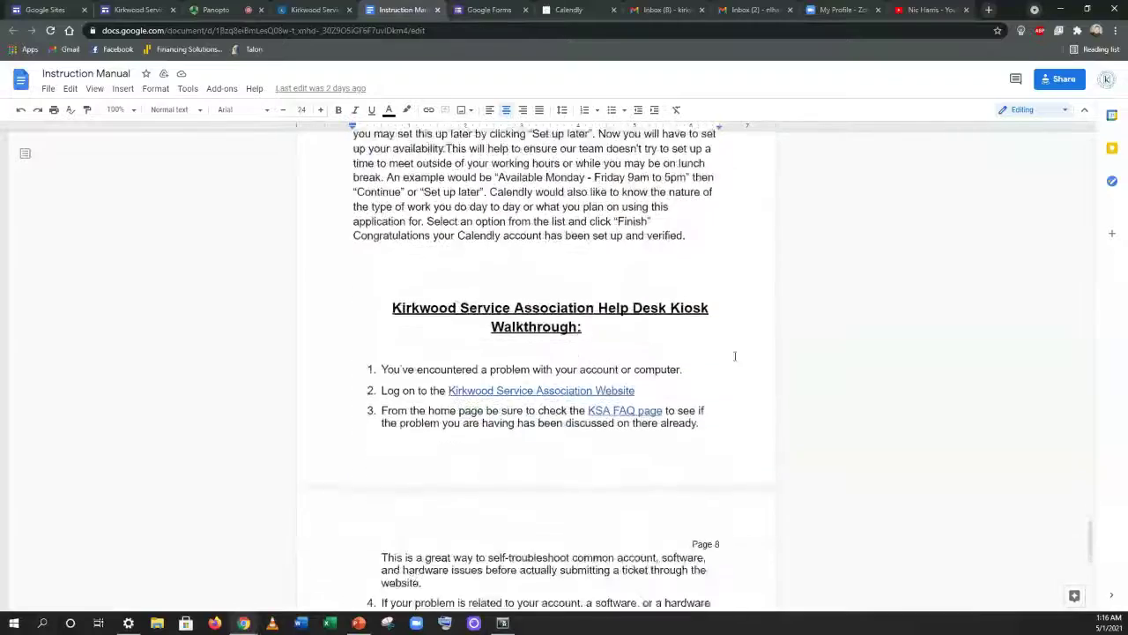
{"action": "scroll", "coordinate": [734, 356], "scroll_direction": "down", "scroll_amount": 3}
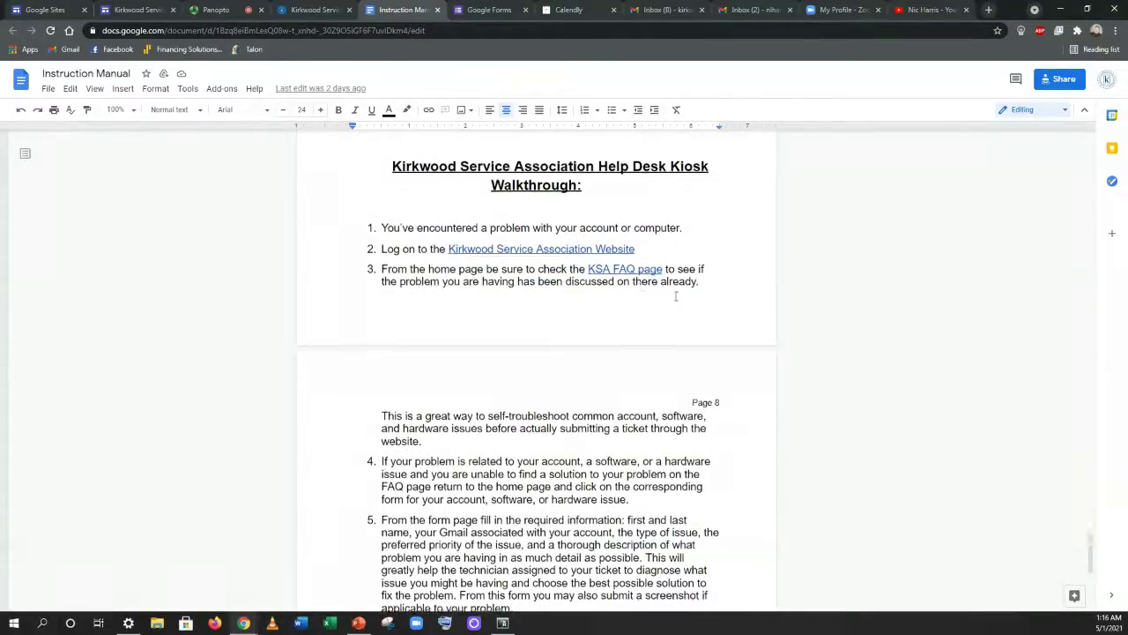
{"action": "scroll", "coordinate": [675, 295], "scroll_direction": "down", "scroll_amount": 3}
{"action": "scroll", "coordinate": [657, 297], "scroll_direction": "down", "scroll_amount": 2}
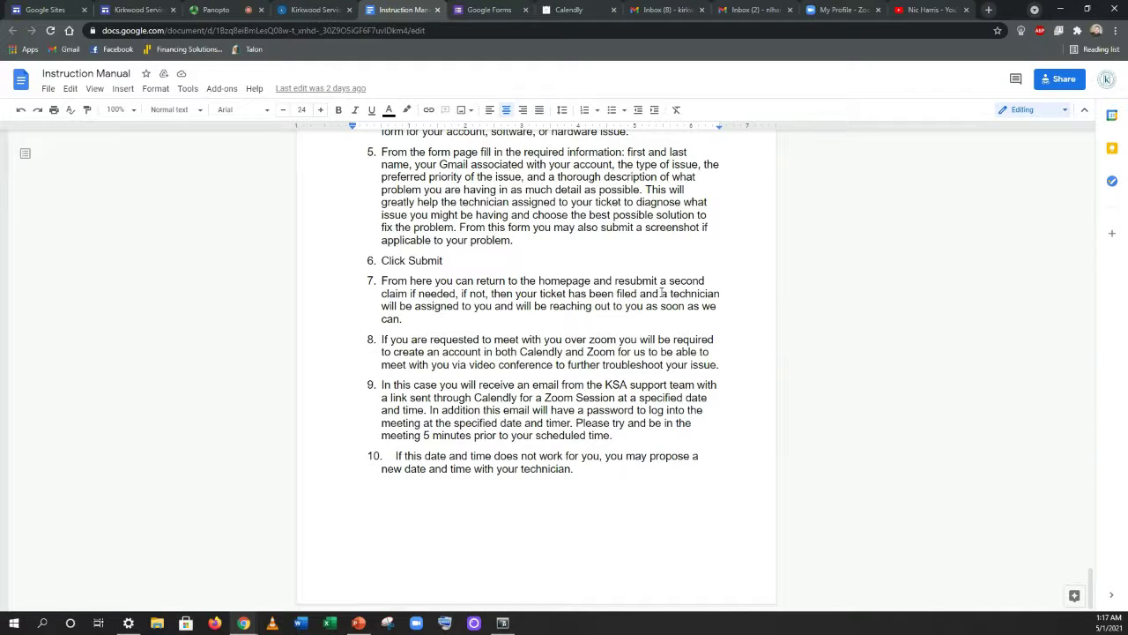
{"action": "scroll", "coordinate": [661, 292], "scroll_direction": "up", "scroll_amount": 5}
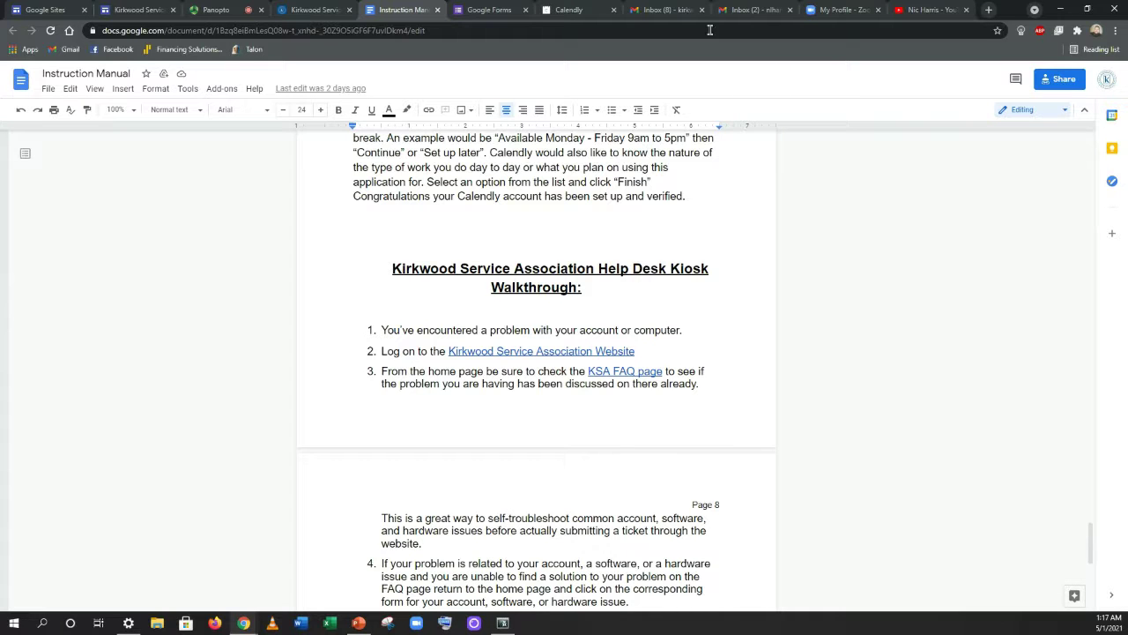
{"action": "left_click", "coordinate": [438, 9]}
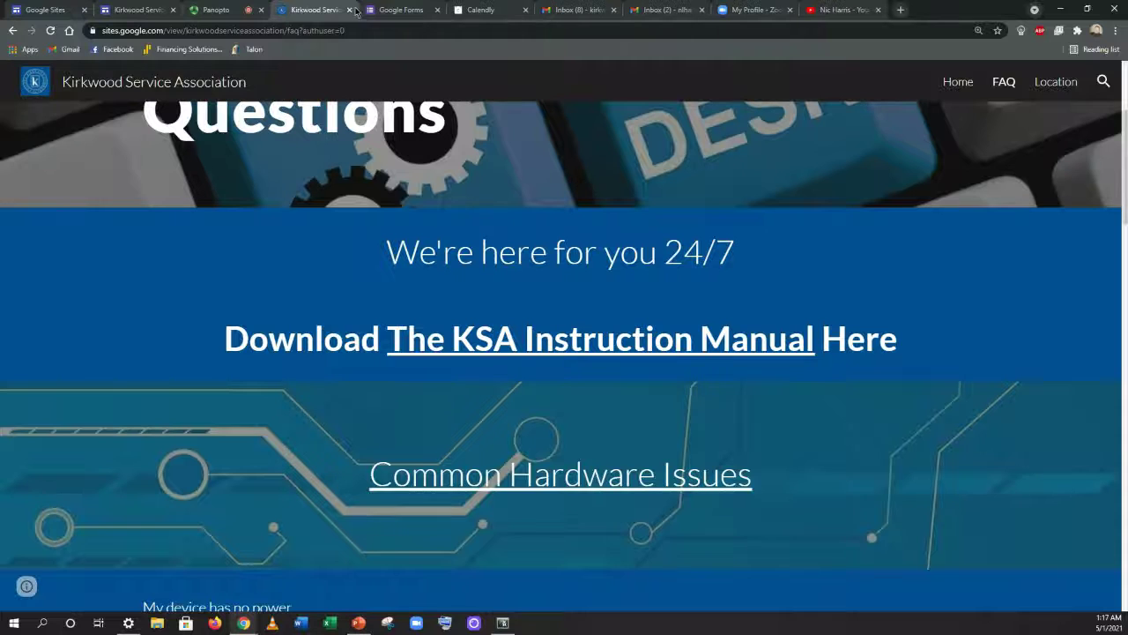
Step: View the Location page's map and Contact Us details, then return to Home
{"action": "left_click", "coordinate": [1057, 82]}
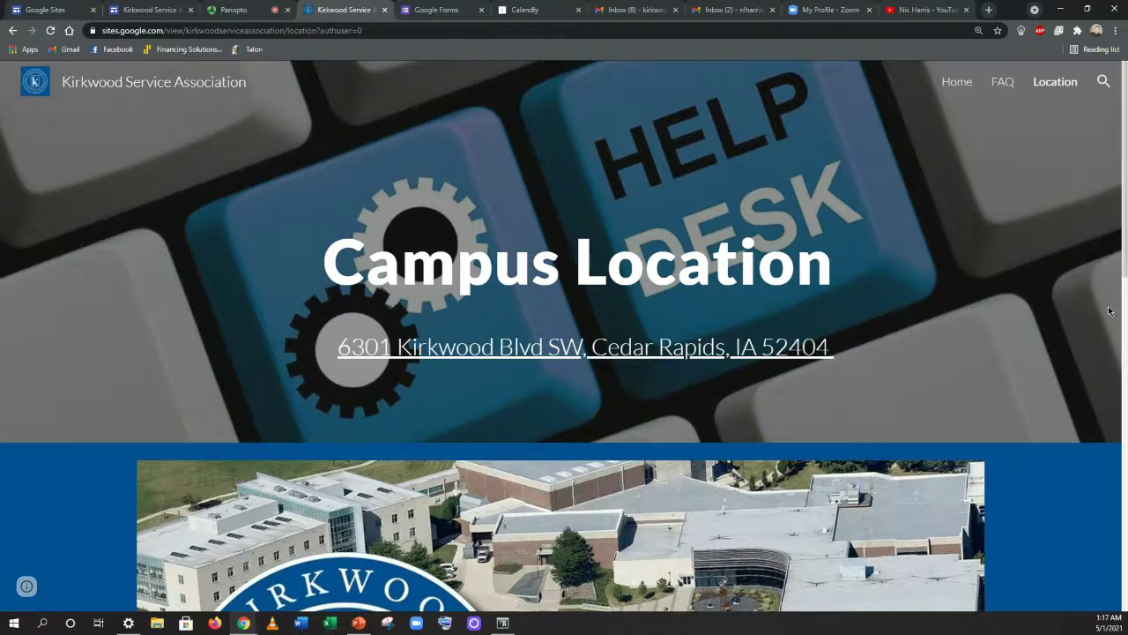
{"action": "scroll", "coordinate": [1084, 326], "scroll_direction": "down", "scroll_amount": 1}
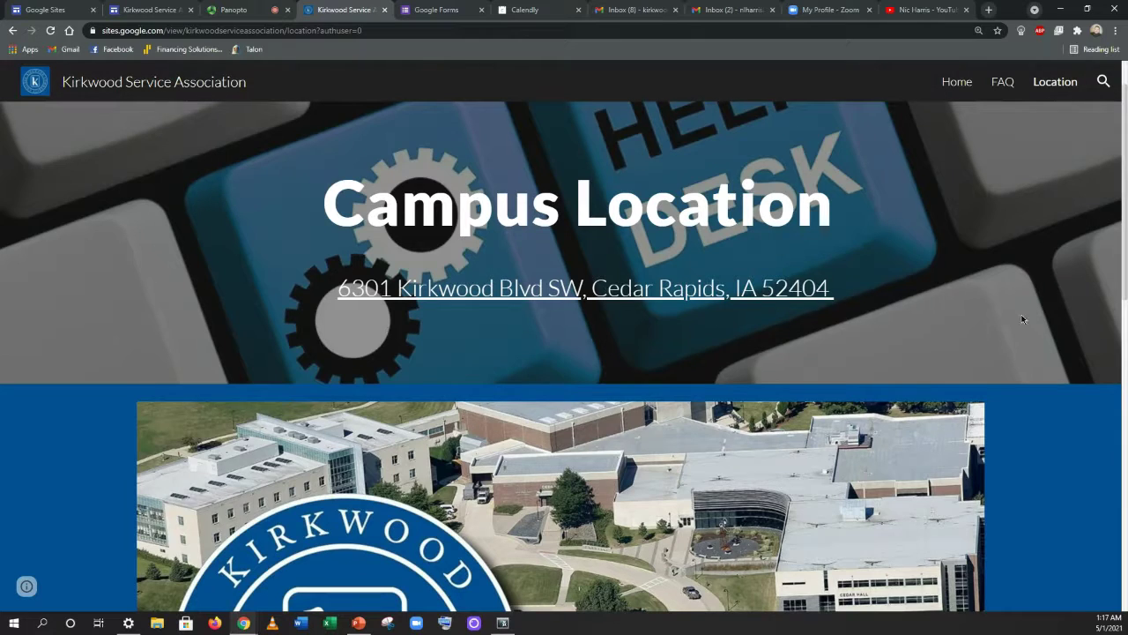
{"action": "scroll", "coordinate": [1025, 316], "scroll_direction": "down", "scroll_amount": 9}
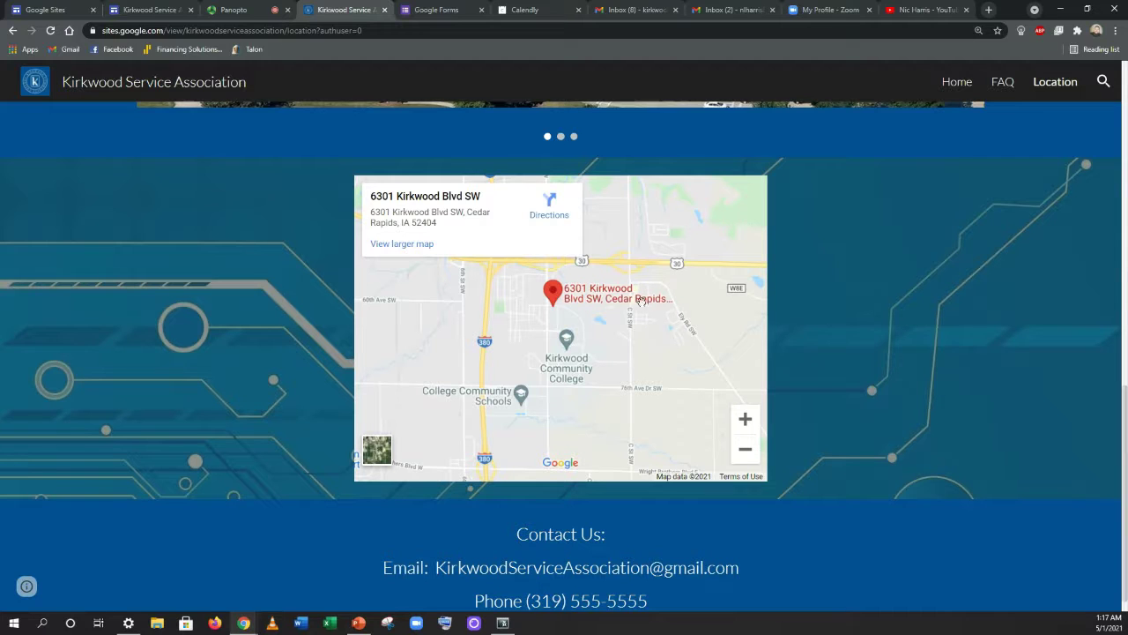
{"action": "scroll", "coordinate": [815, 543], "scroll_direction": "down", "scroll_amount": 1}
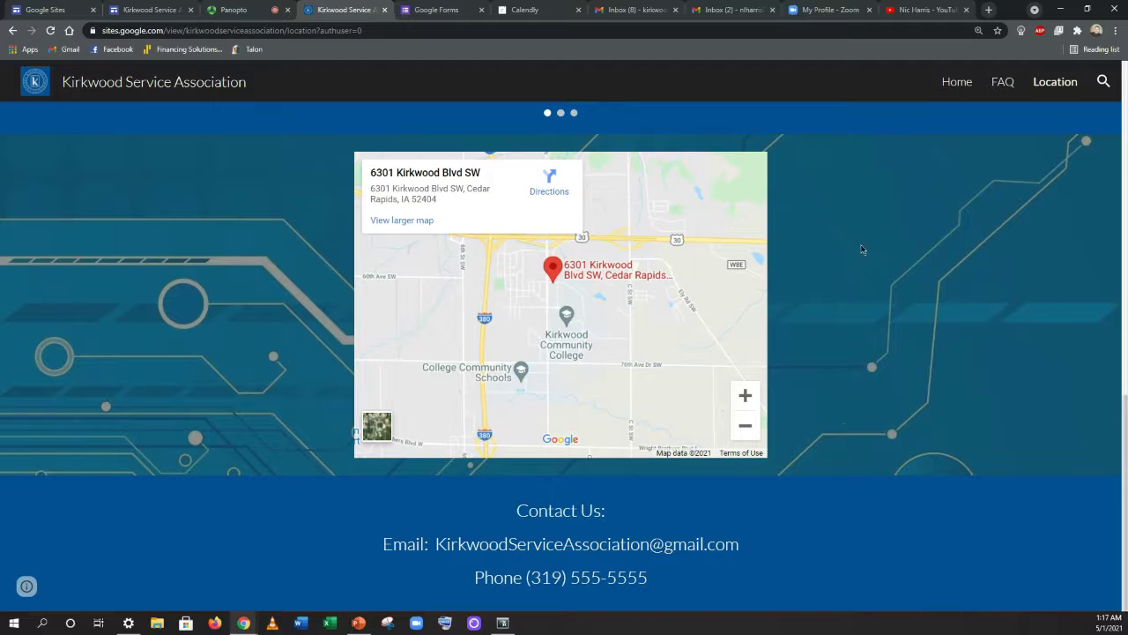
{"action": "left_click", "coordinate": [948, 83]}
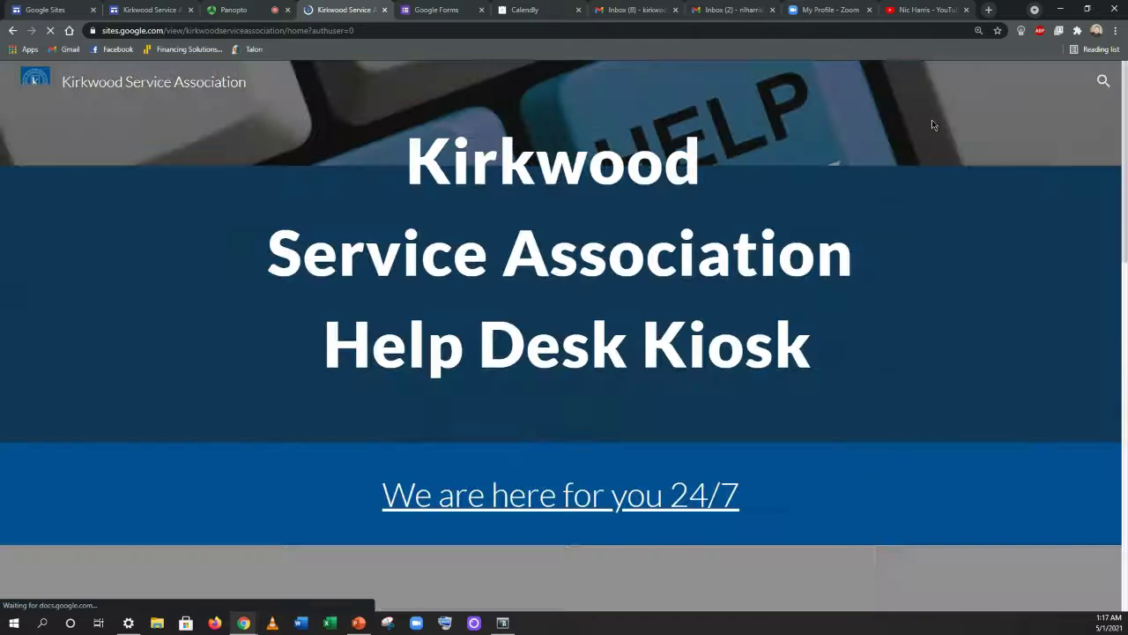
{"action": "scroll", "coordinate": [47, 343], "scroll_direction": "down", "scroll_amount": 3}
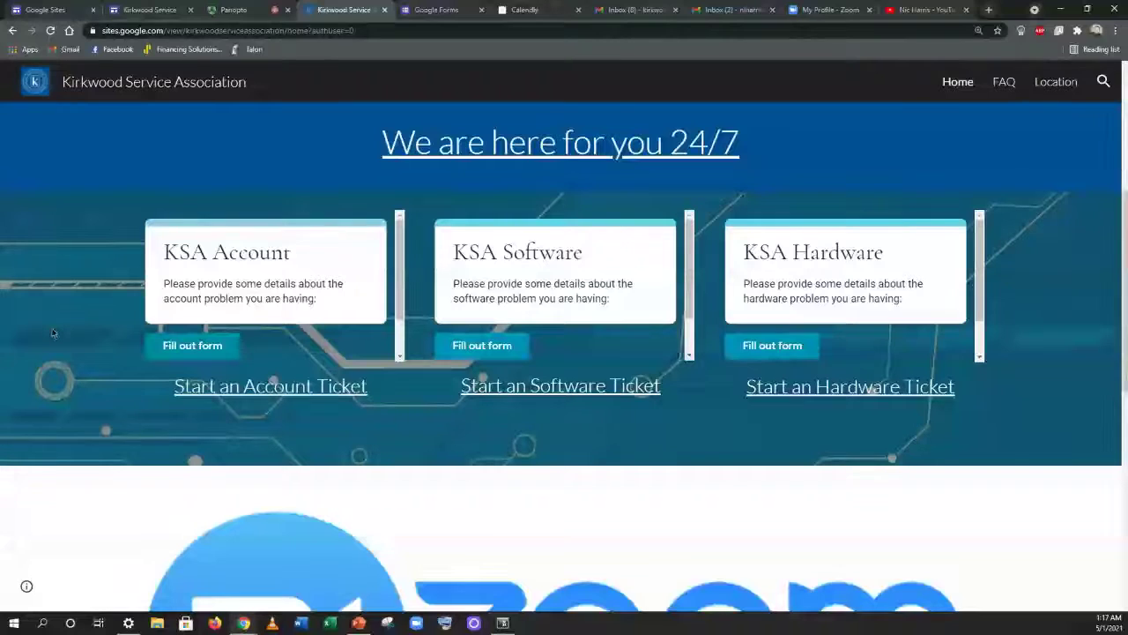
Step: Open the KSA Account ticket form, enlarge it, and enter the requester's first name
{"action": "left_click", "coordinate": [205, 352]}
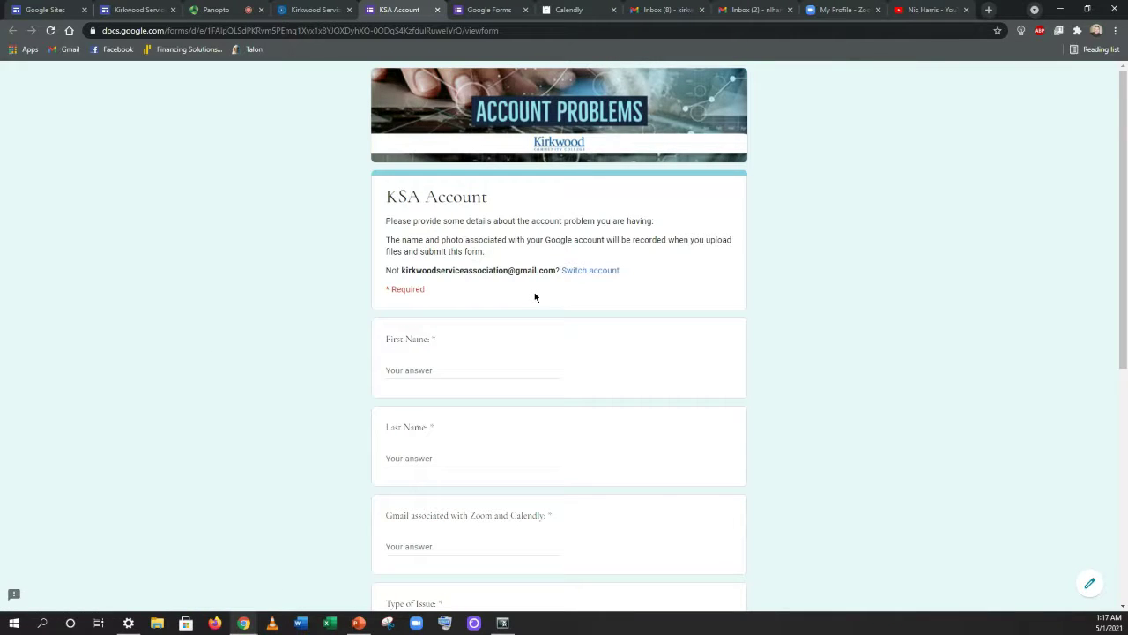
{"action": "key", "text": "ctrl+plus"}
{"action": "key", "text": "ctrl+plus"}
{"action": "key", "text": "ctrl+plus"}
{"action": "key", "text": "ctrl+plus"}
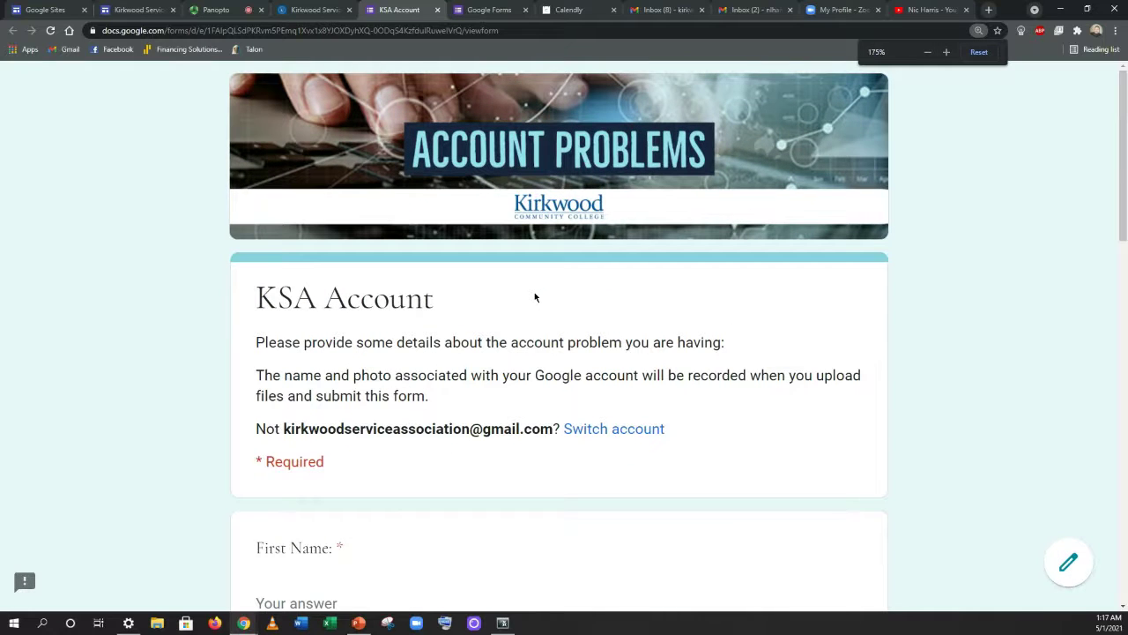
{"action": "scroll", "coordinate": [784, 361], "scroll_direction": "down", "scroll_amount": 3}
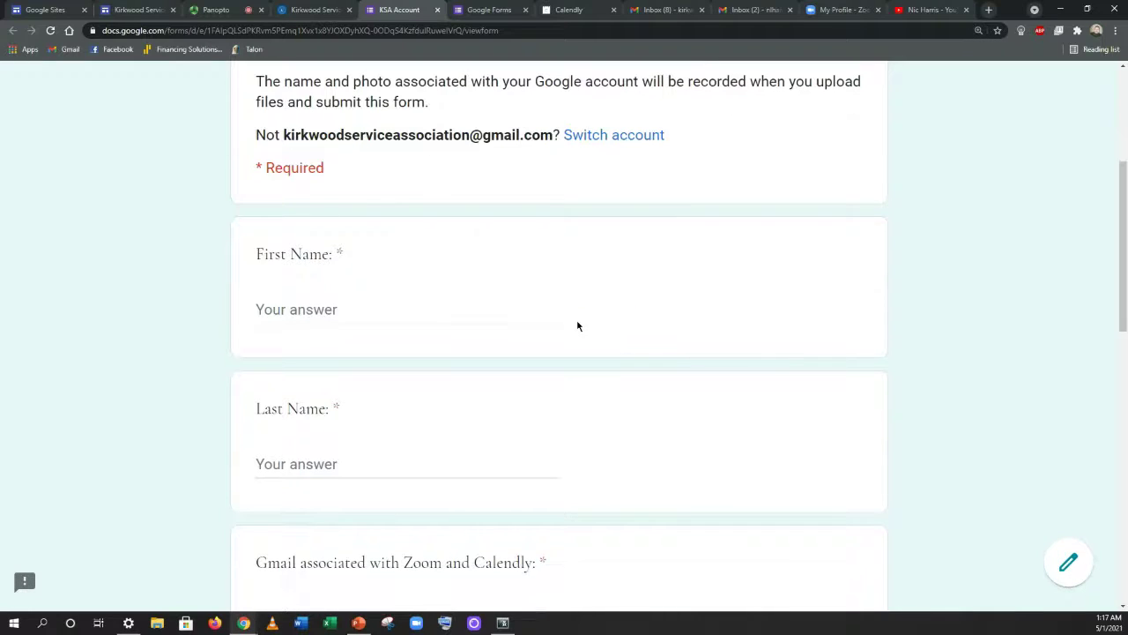
{"action": "left_click", "coordinate": [428, 310]}
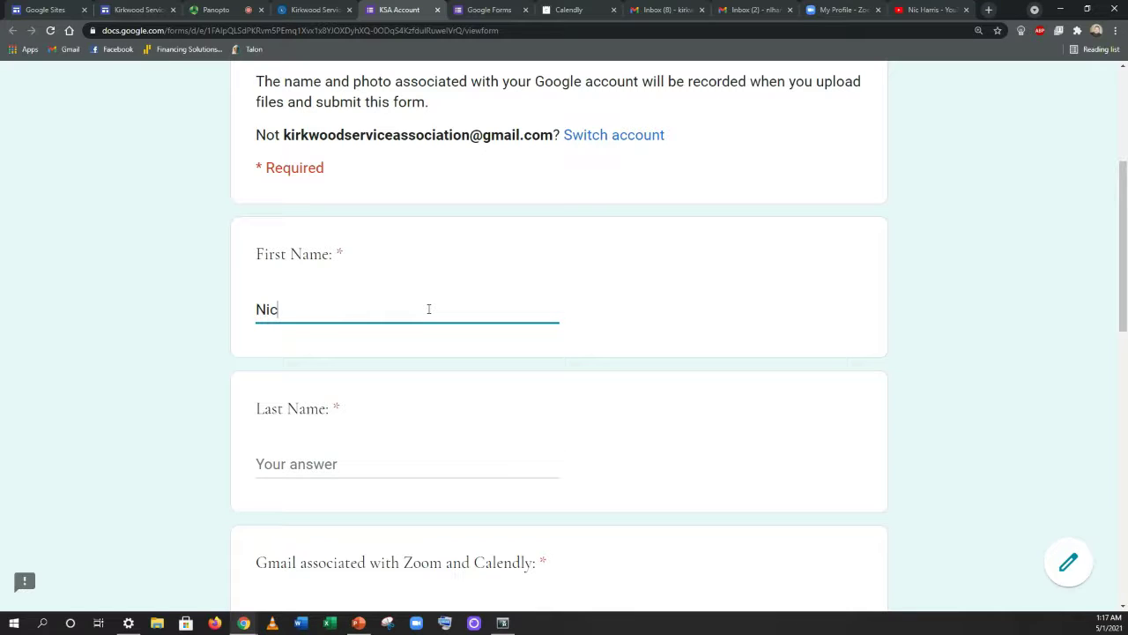
Step: Enter the requester's last name, correcting its capitalization
{"action": "key", "text": "Tab"}
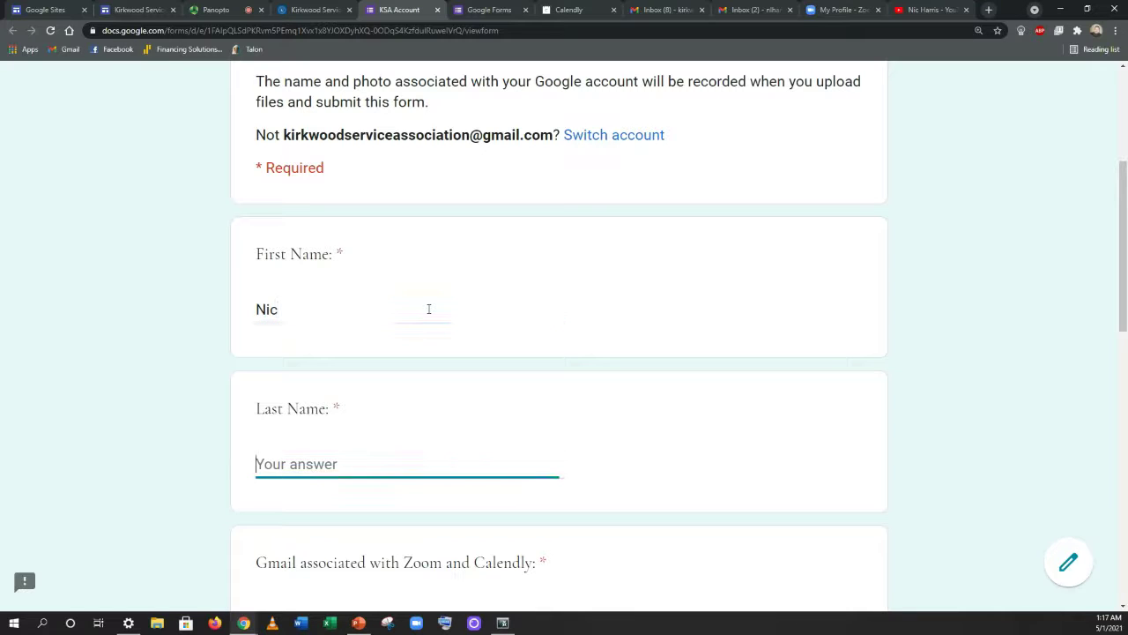
Step: Enter the requester's Gmail address and set Type of Issue to 'Forgot our Password'
{"action": "key", "text": "Tab"}
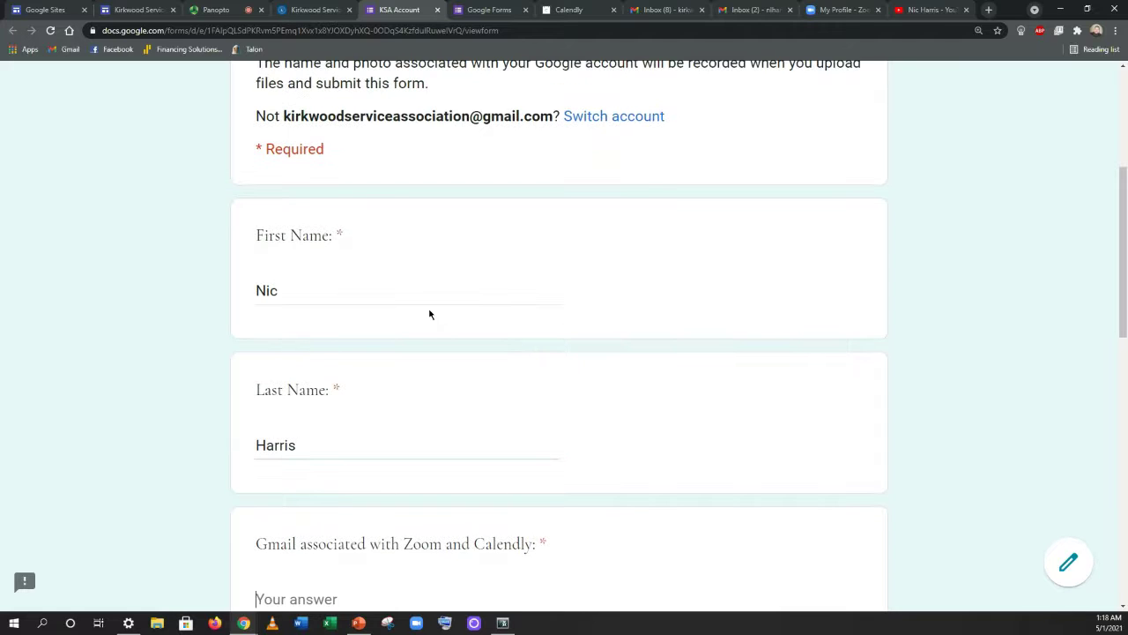
{"action": "scroll", "coordinate": [485, 407], "scroll_direction": "down", "scroll_amount": 2}
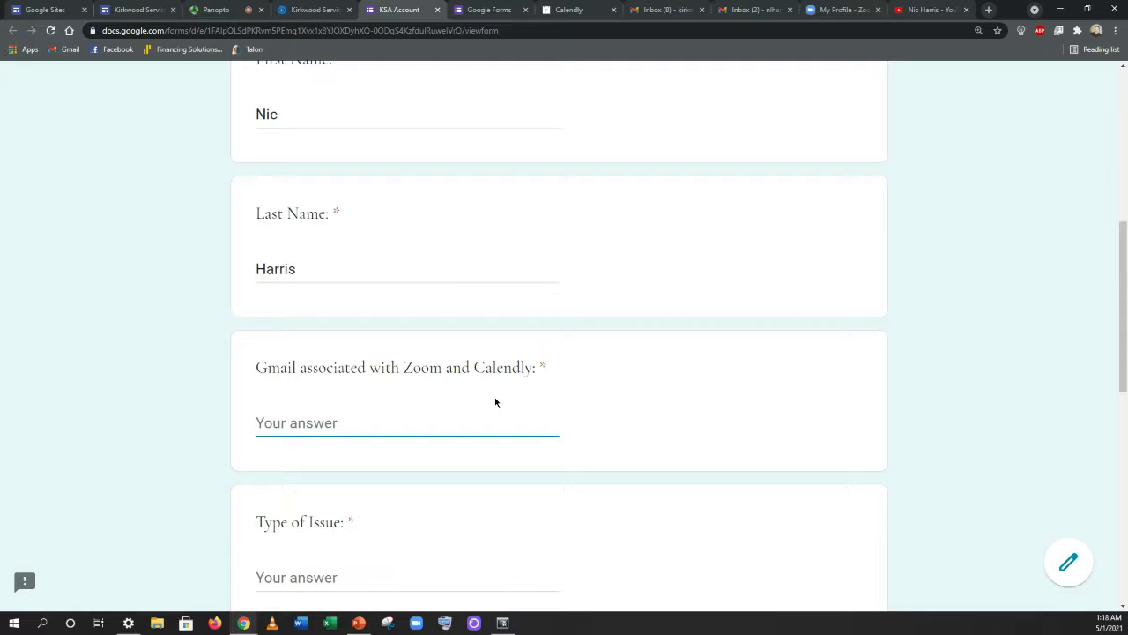
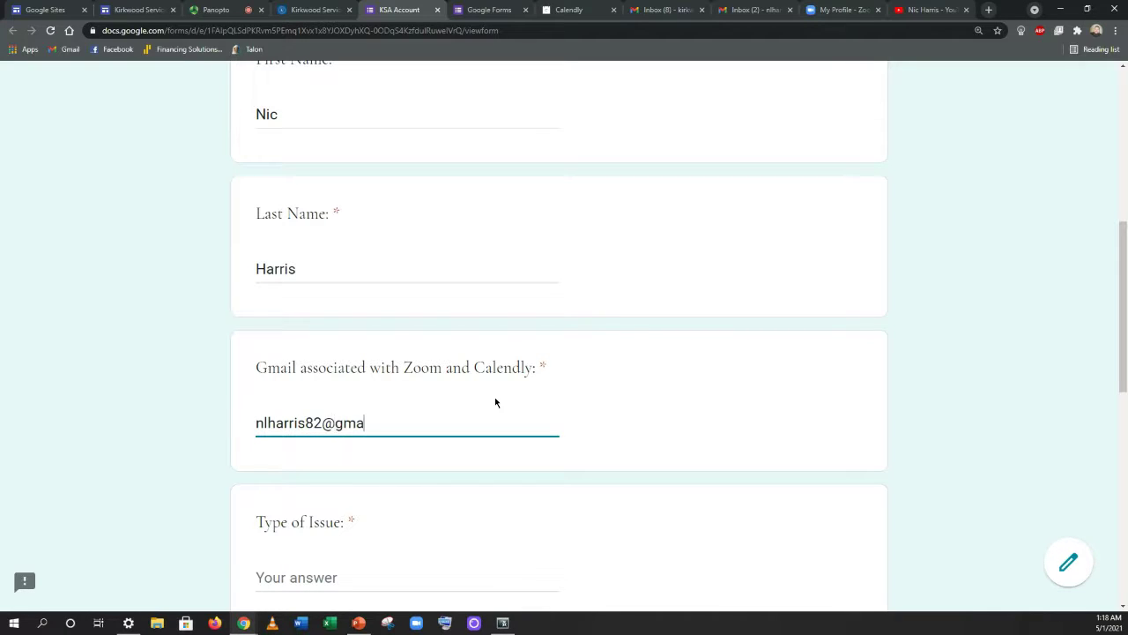
{"action": "key", "text": "Tab"}
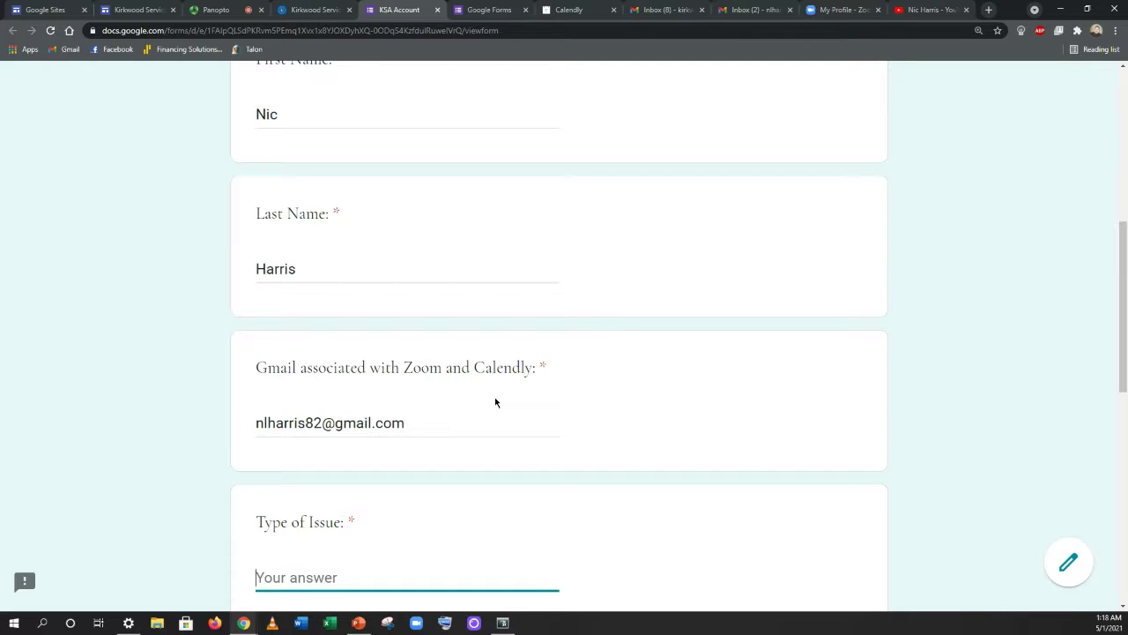
{"action": "type", "text": "Forgot our Pass"}
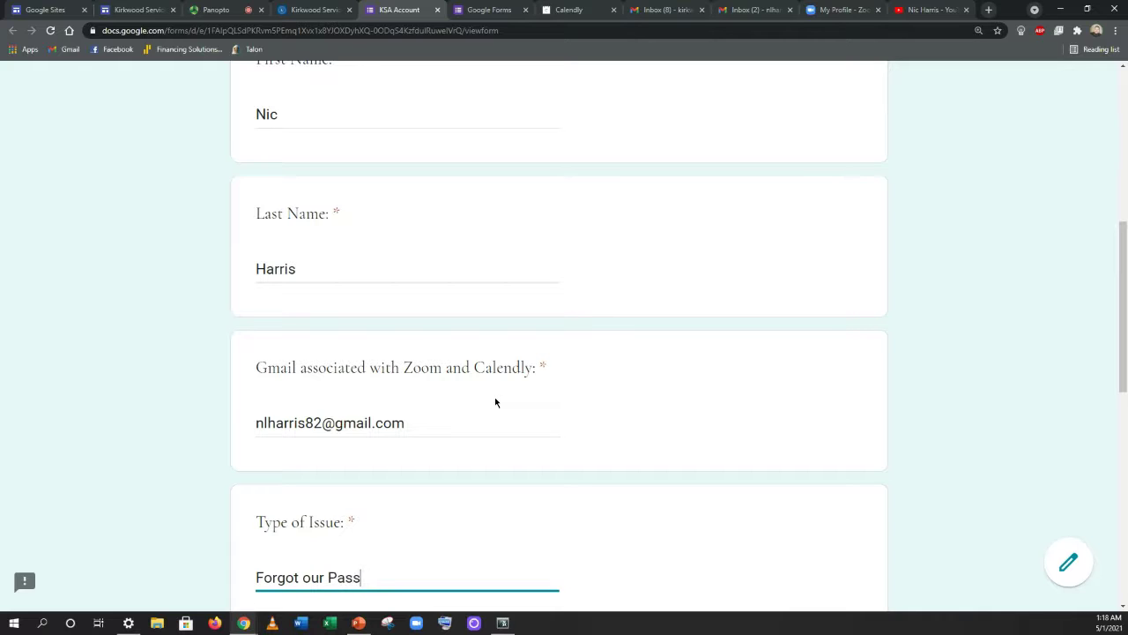
{"action": "type", "text": "word"}
{"action": "key", "text": "Tab"}
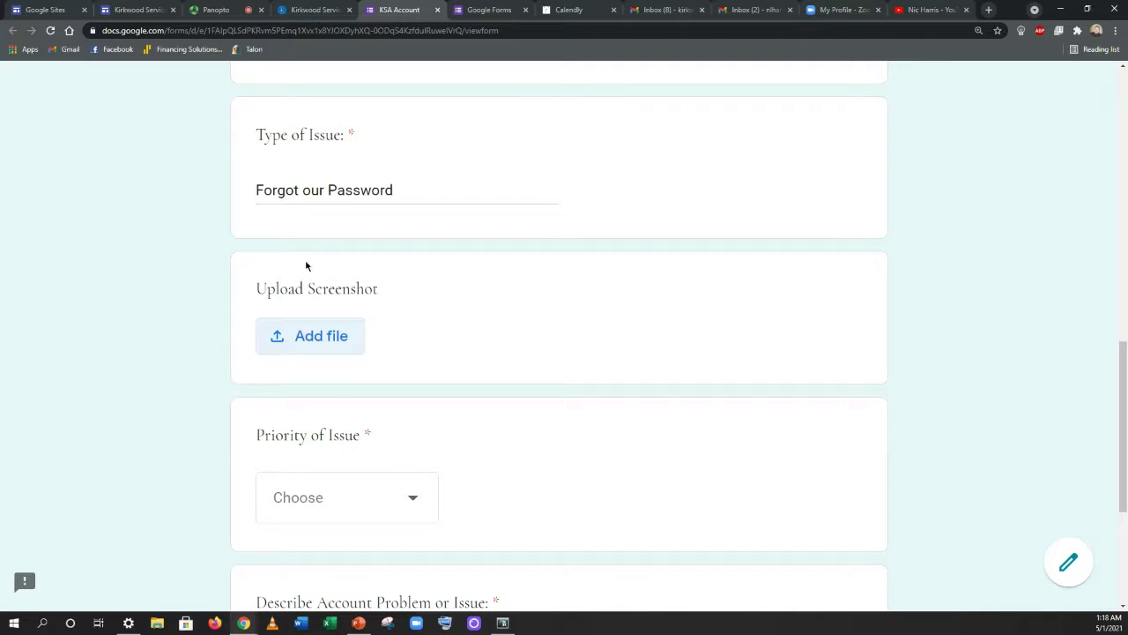
Step: Skip attaching a screenshot and set Priority of Issue to Medium
{"action": "left_click", "coordinate": [304, 343]}
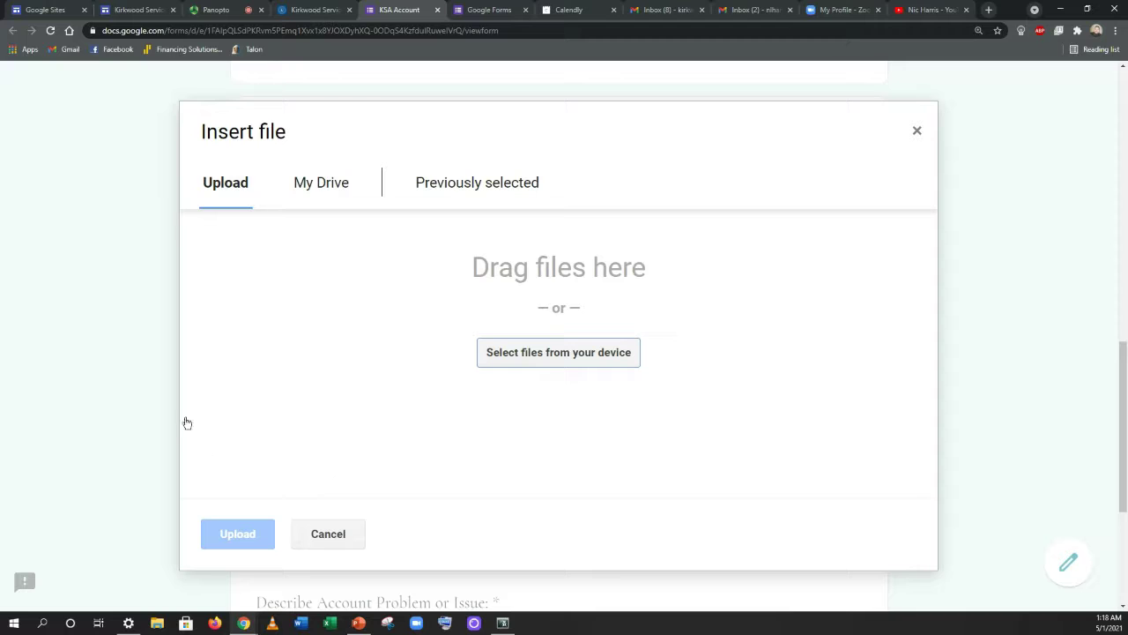
{"action": "left_click", "coordinate": [347, 537]}
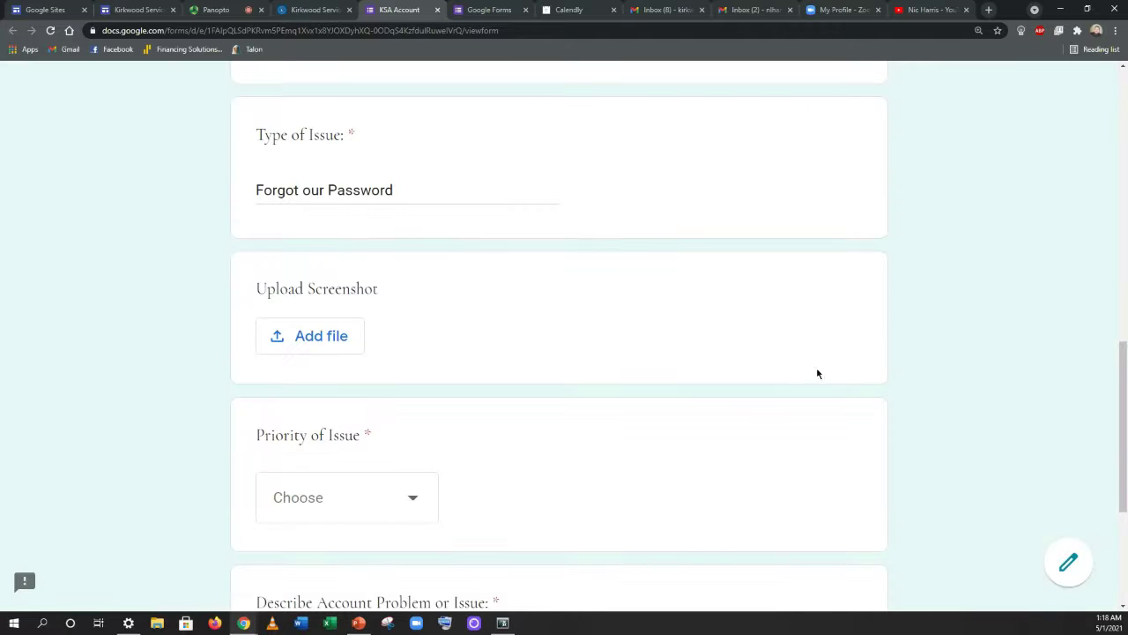
{"action": "scroll", "coordinate": [824, 368], "scroll_direction": "down", "scroll_amount": 1}
{"action": "scroll", "coordinate": [824, 367], "scroll_direction": "down", "scroll_amount": 1}
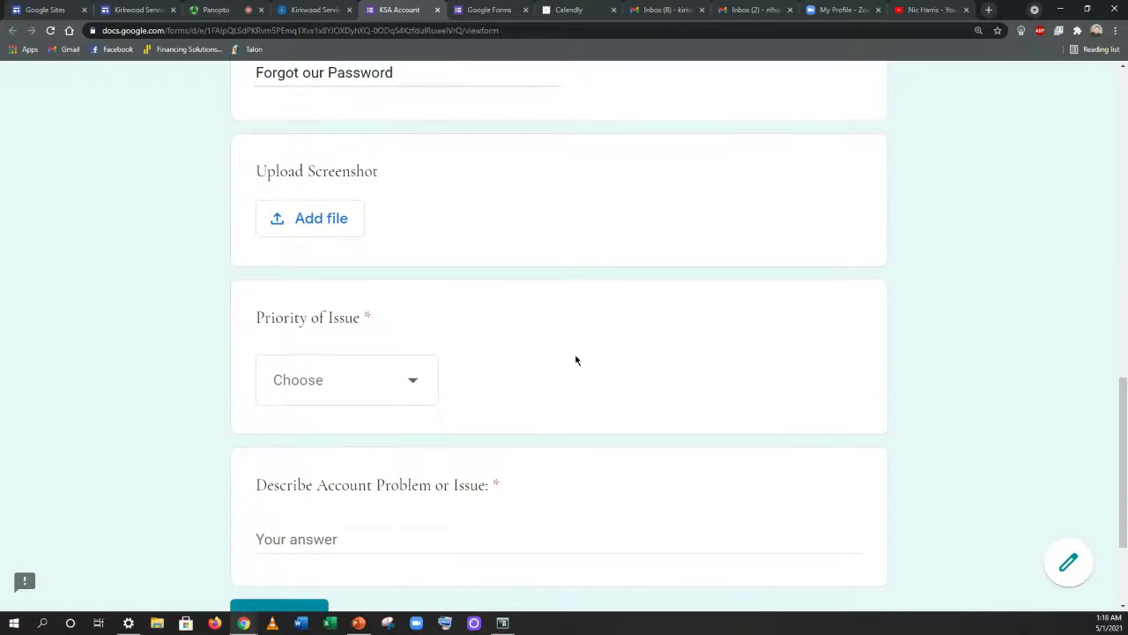
{"action": "left_click", "coordinate": [418, 384]}
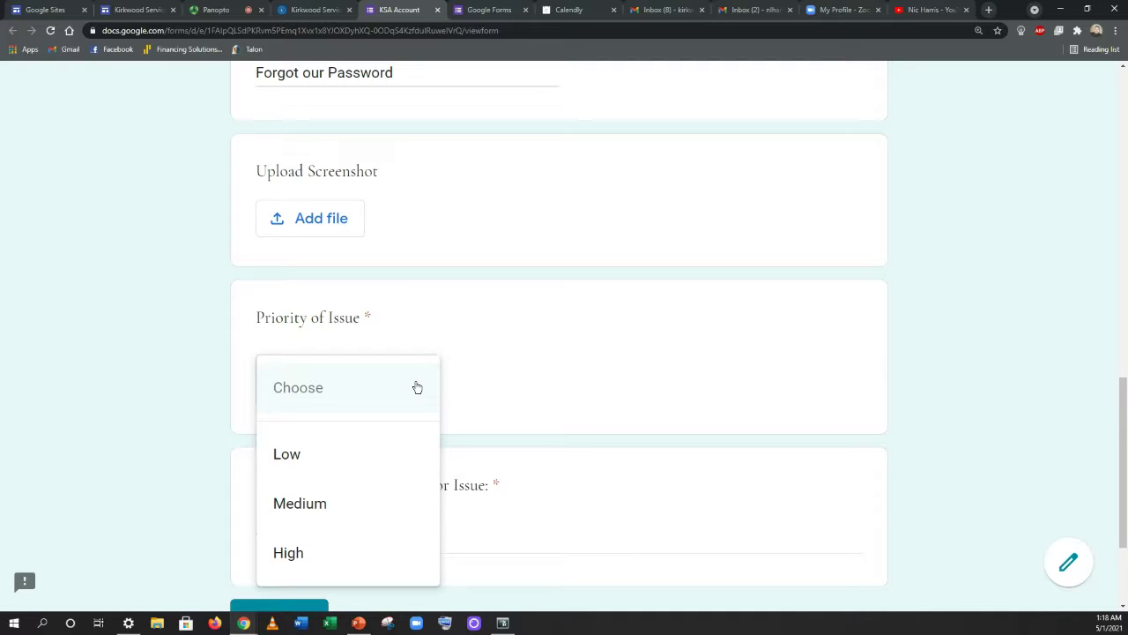
{"action": "left_click", "coordinate": [315, 503]}
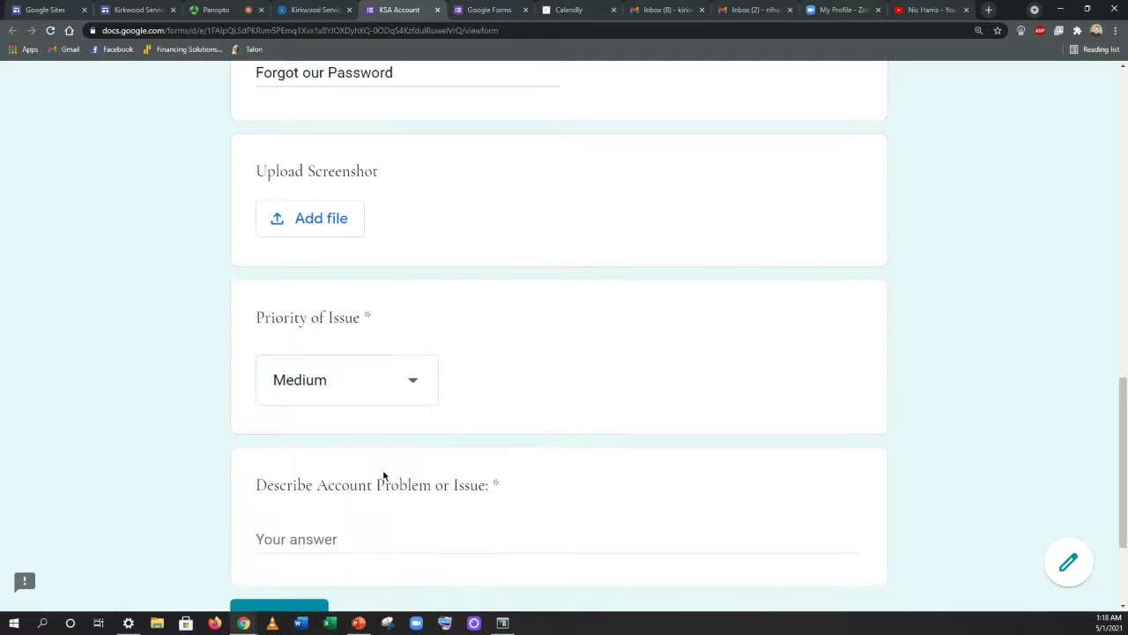
{"action": "scroll", "coordinate": [868, 375], "scroll_direction": "down", "scroll_amount": 2}
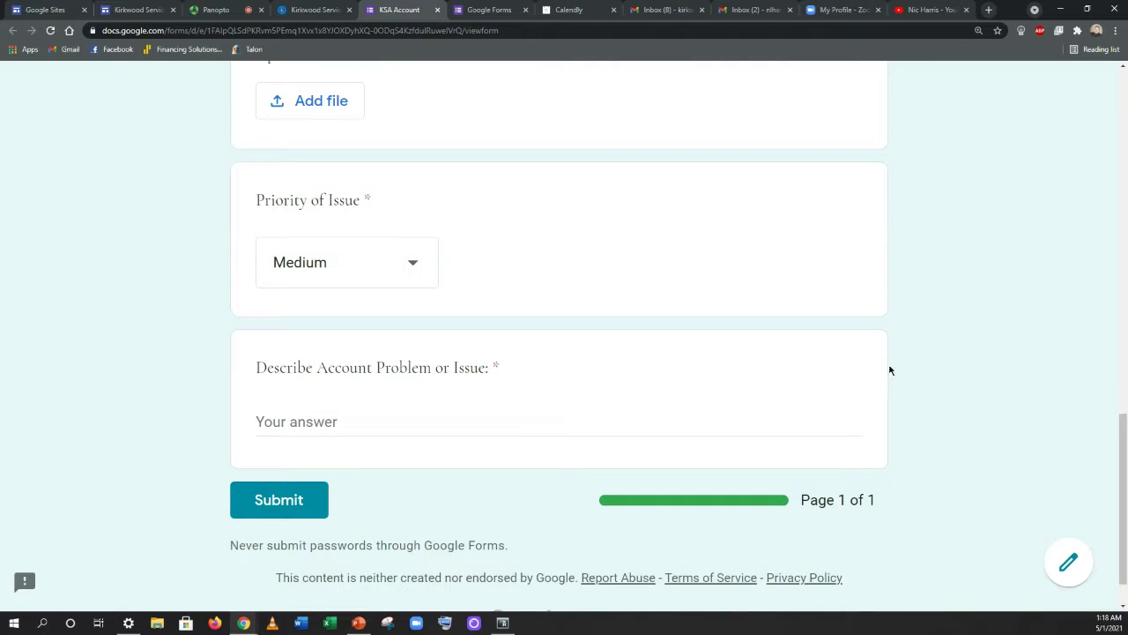
Step: Describe the forgotten login password and failed reset link, fix the typos, and submit the ticket
{"action": "left_click", "coordinate": [363, 423]}
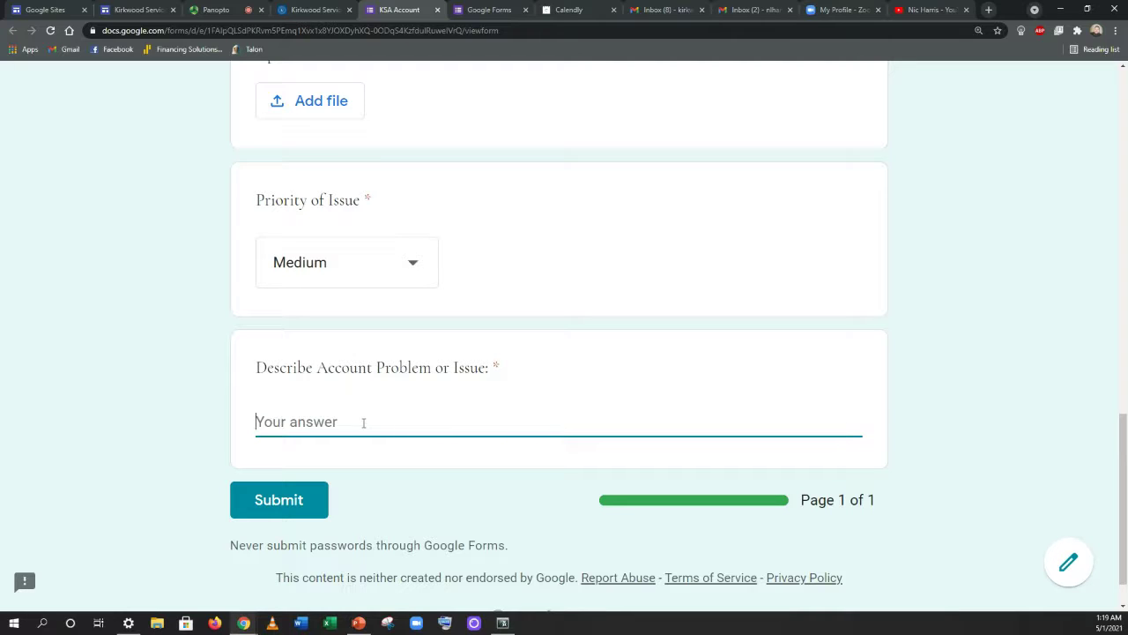
{"action": "type", "text": "Forgoit our log"}
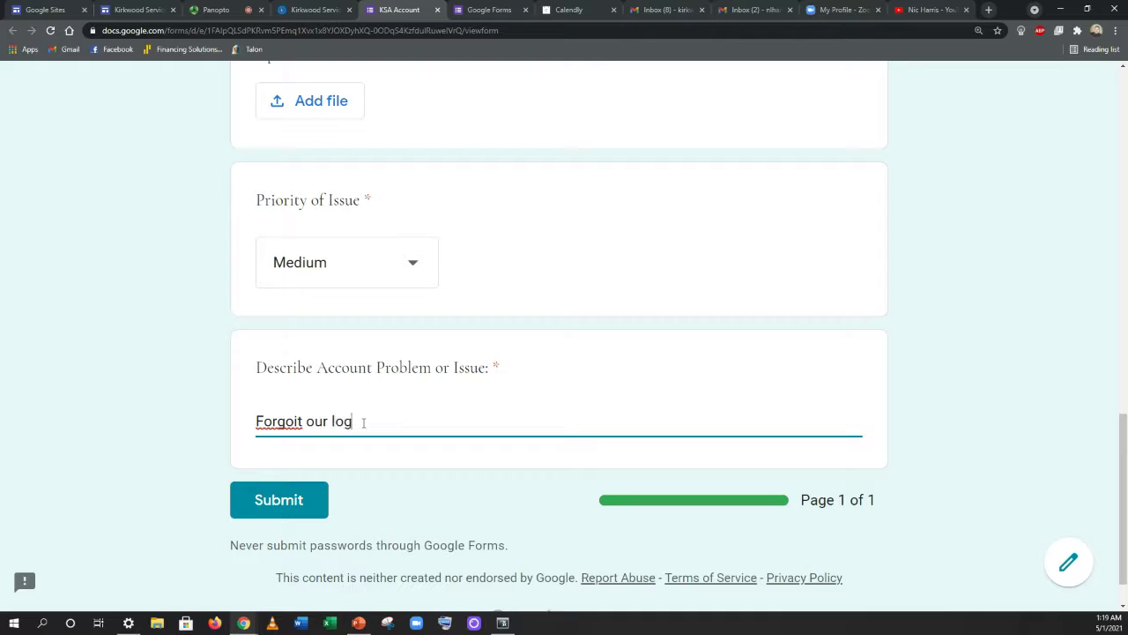
{"action": "type", "text": "ion c=oassword and "}
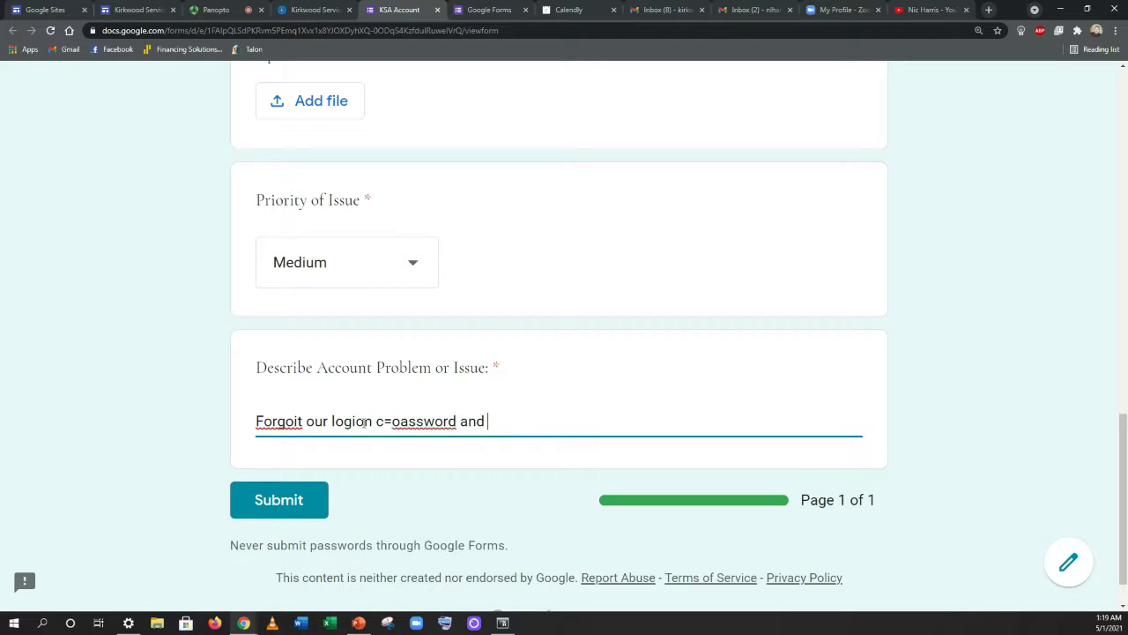
{"action": "type", "text": "am unbale to "}
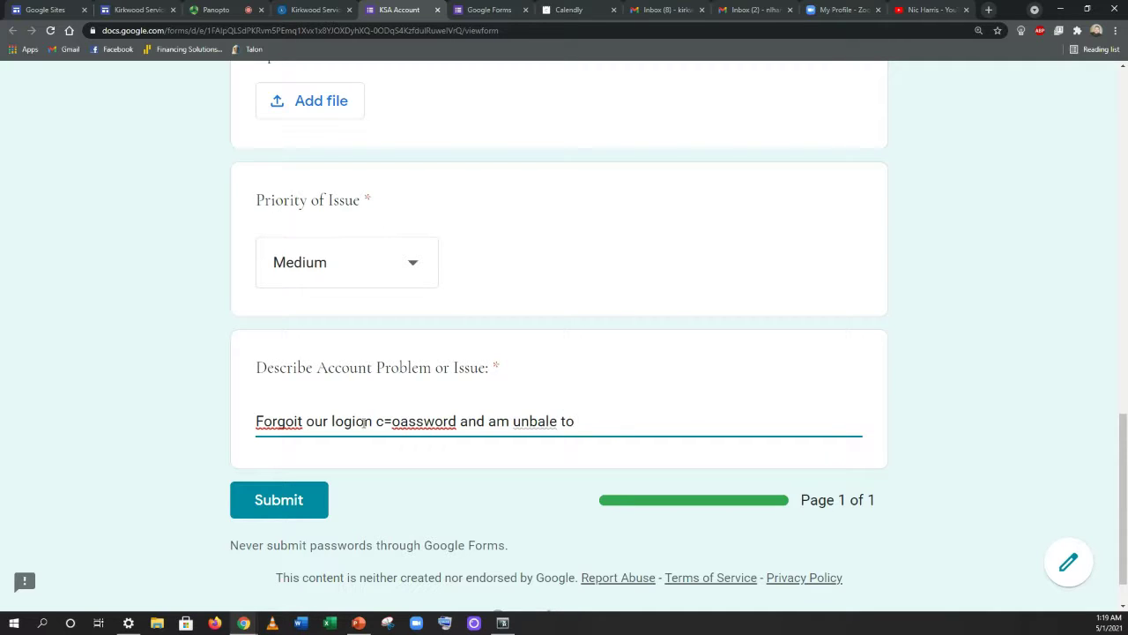
{"action": "type", "text": "send a reset link to my email"}
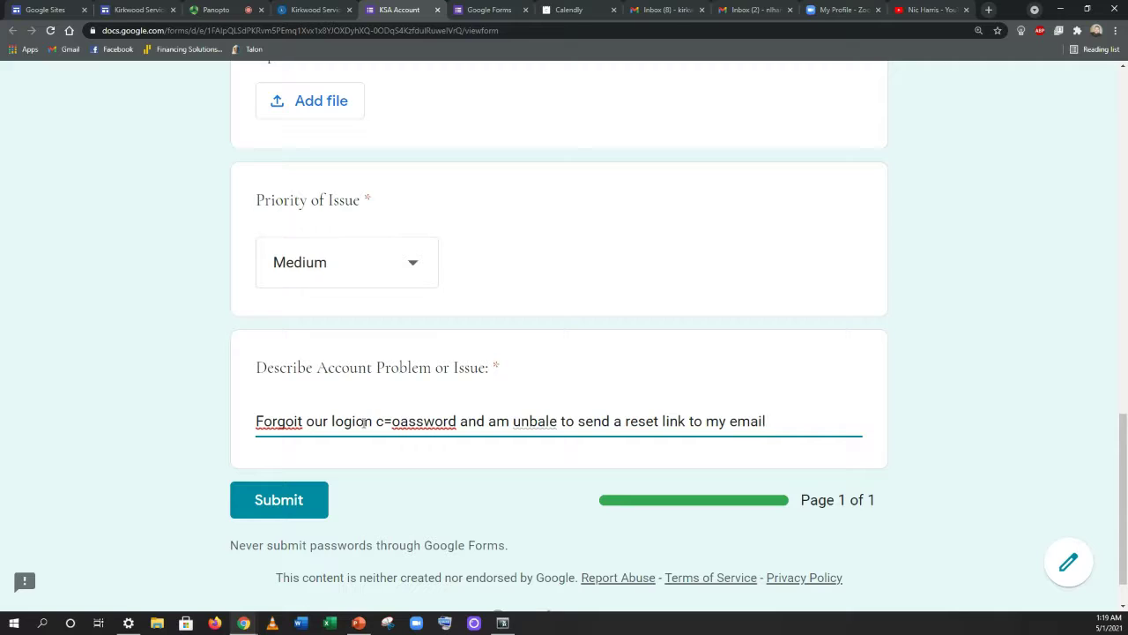
{"action": "right_click", "coordinate": [414, 421]}
{"action": "left_click", "coordinate": [451, 427]}
{"action": "left_click", "coordinate": [392, 421]}
{"action": "key", "text": "BackSpace"}
{"action": "key", "text": "BackSpace"}
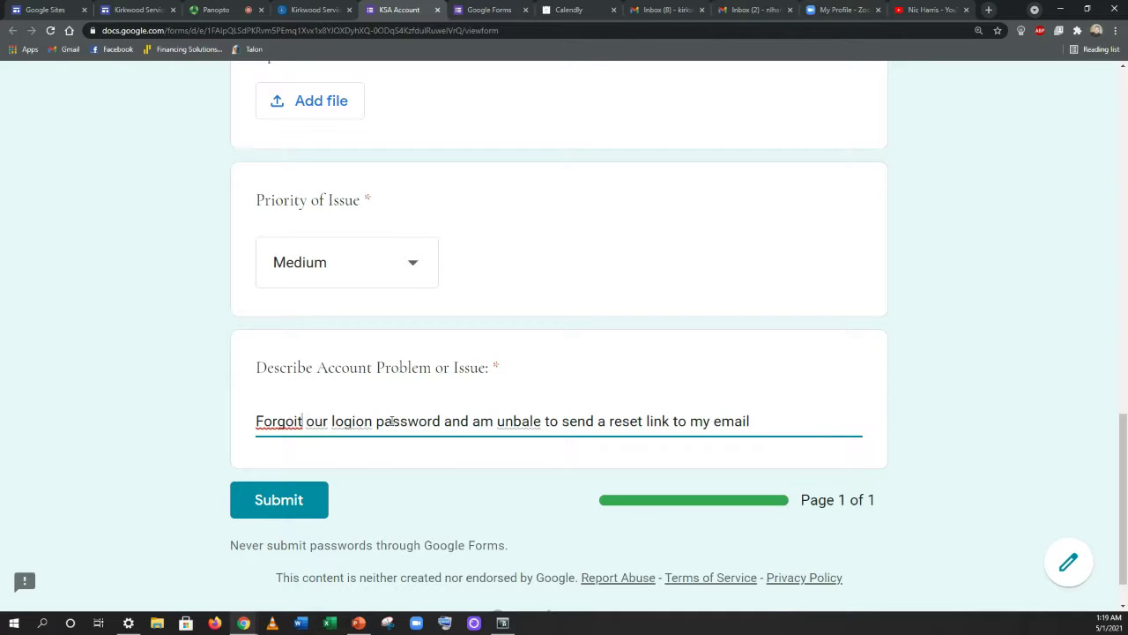
{"action": "key", "text": "BackSpace"}
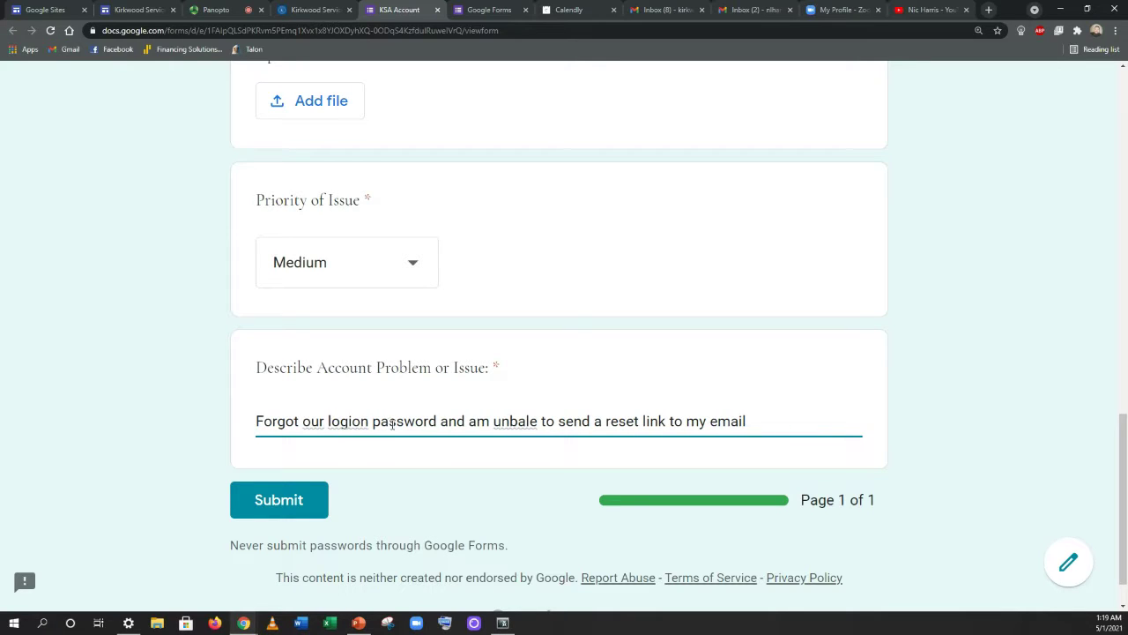
{"action": "right_click", "coordinate": [357, 424]}
{"action": "left_click", "coordinate": [370, 432]}
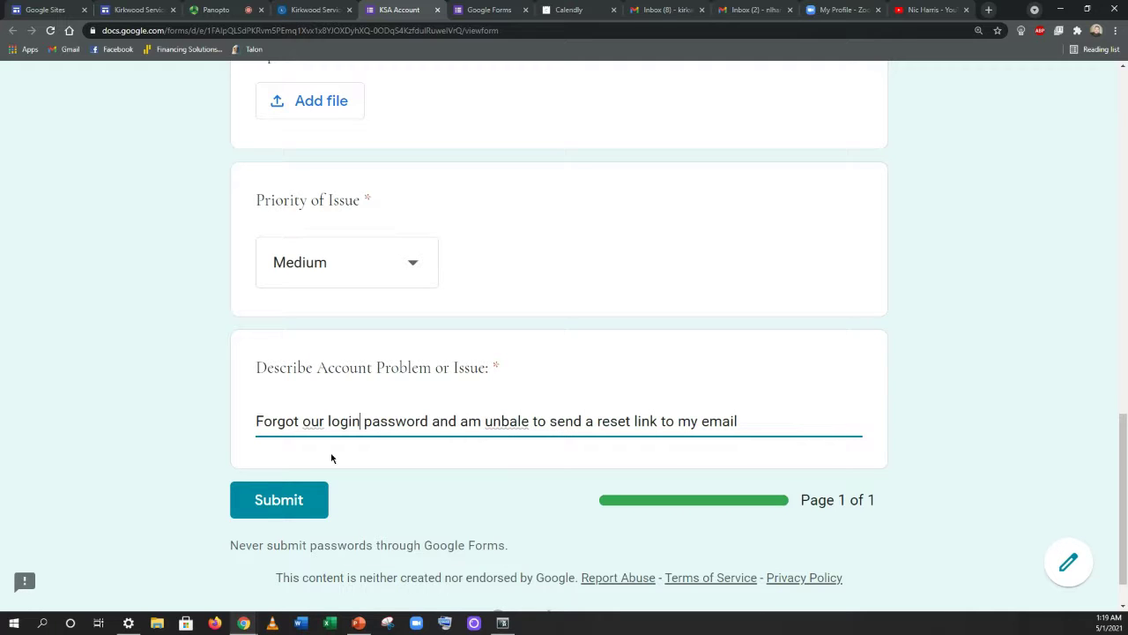
{"action": "left_click", "coordinate": [295, 500]}
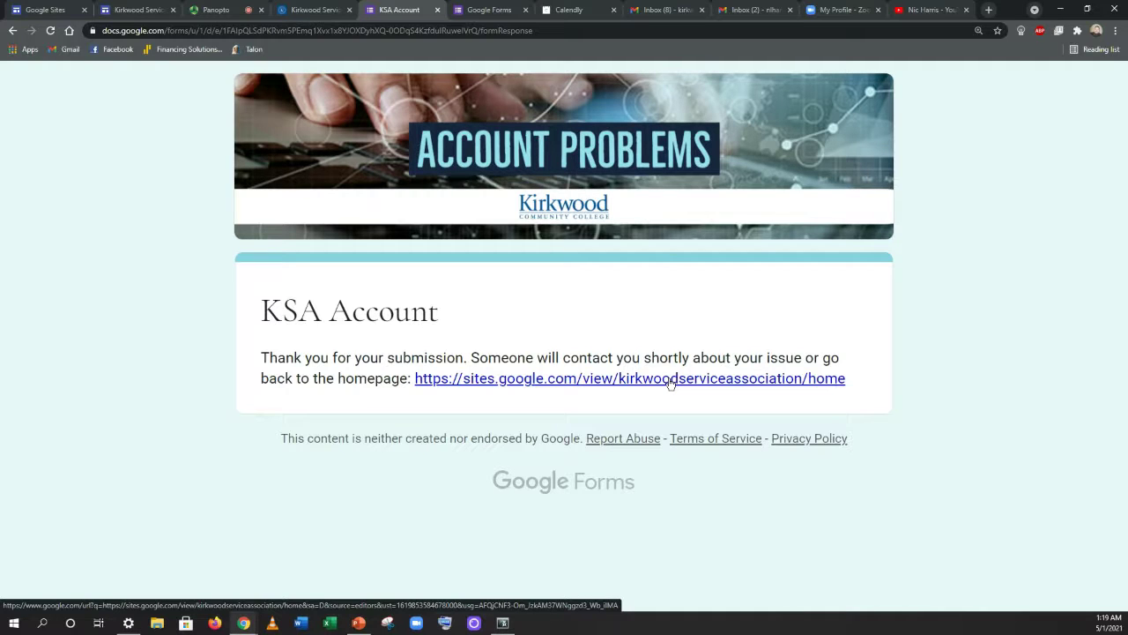
Step: Follow the confirmation page's homepage link back to the Help Desk Kiosk site
{"action": "left_click", "coordinate": [667, 379]}
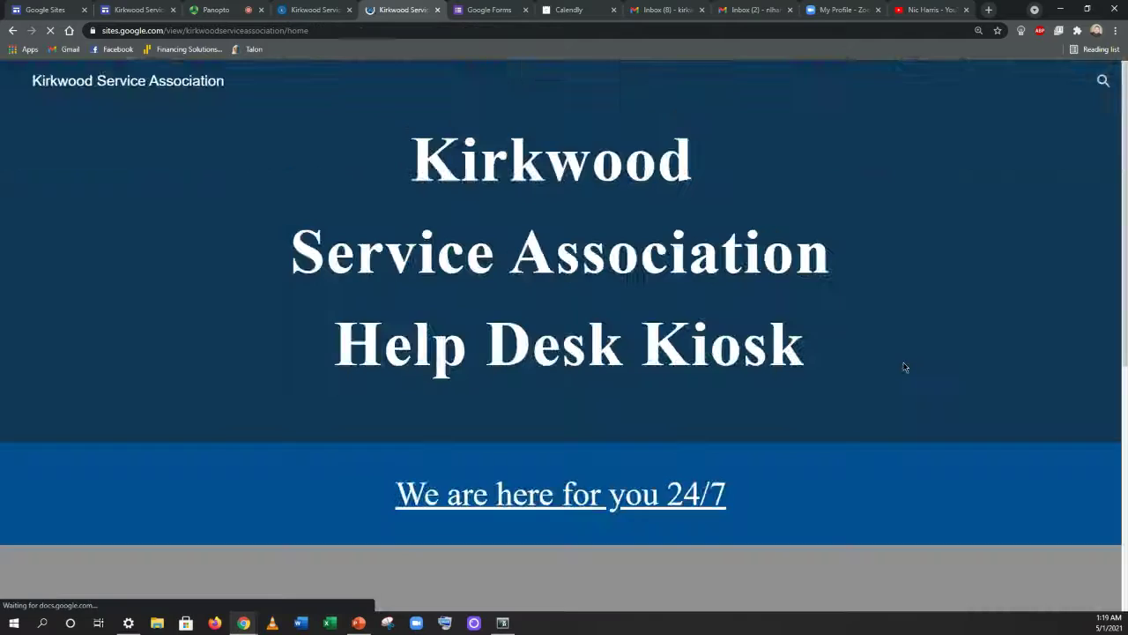